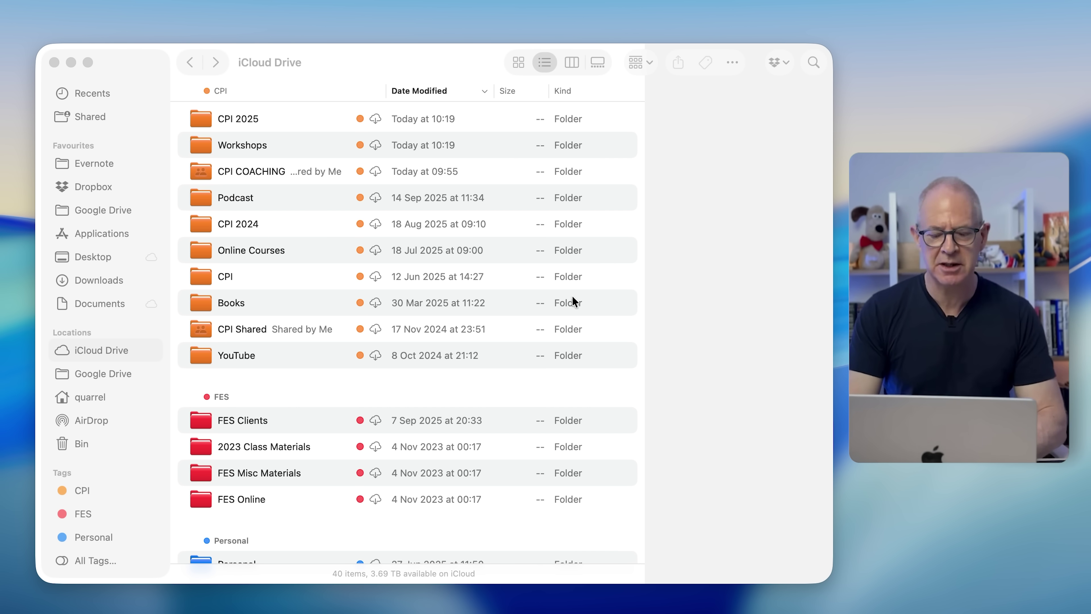
Step: Look through the iCloud Drive folders grouped by the CPI, FES and Personal tags and the untagged ones
{"action": "scroll", "coordinate": [570, 295], "scroll_direction": "down", "scroll_amount": 2}
{"action": "scroll", "coordinate": [569, 294], "scroll_direction": "up", "scroll_amount": 2}
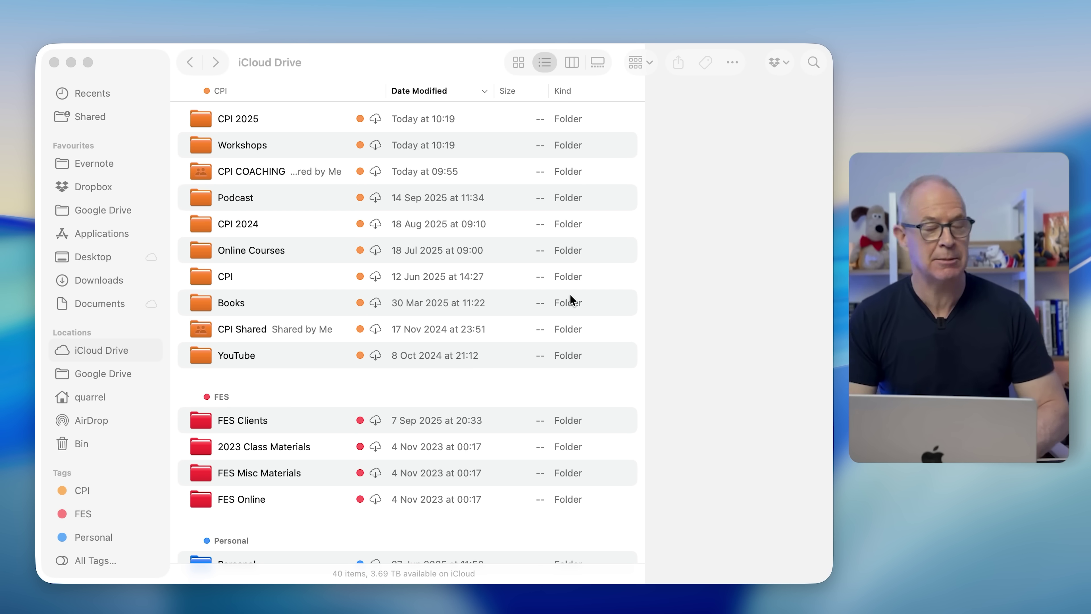
{"action": "scroll", "coordinate": [570, 295], "scroll_direction": "down", "scroll_amount": 5}
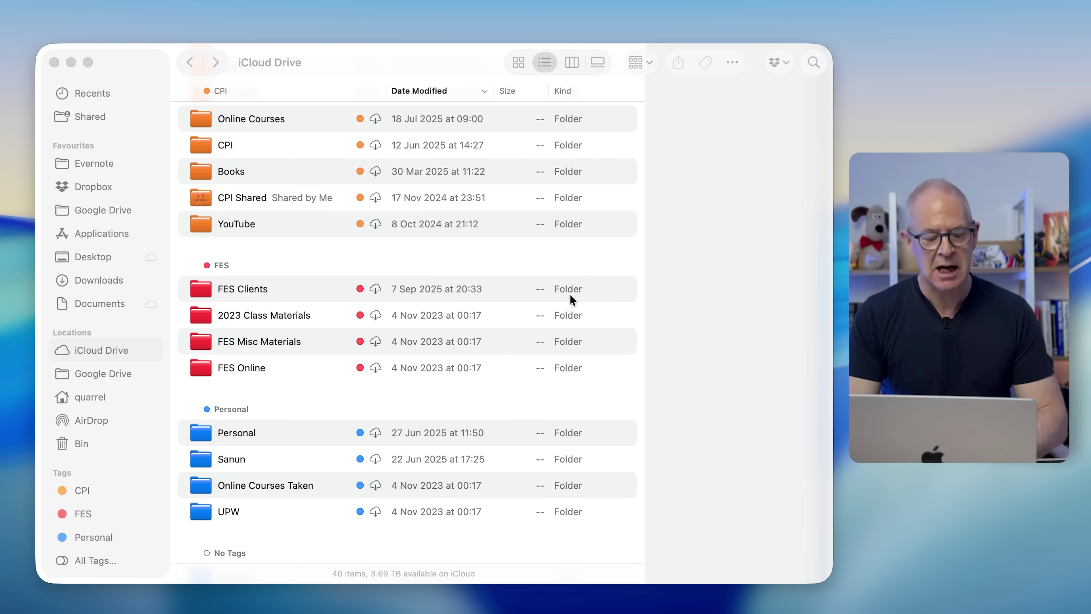
{"action": "scroll", "coordinate": [570, 296], "scroll_direction": "down", "scroll_amount": 1}
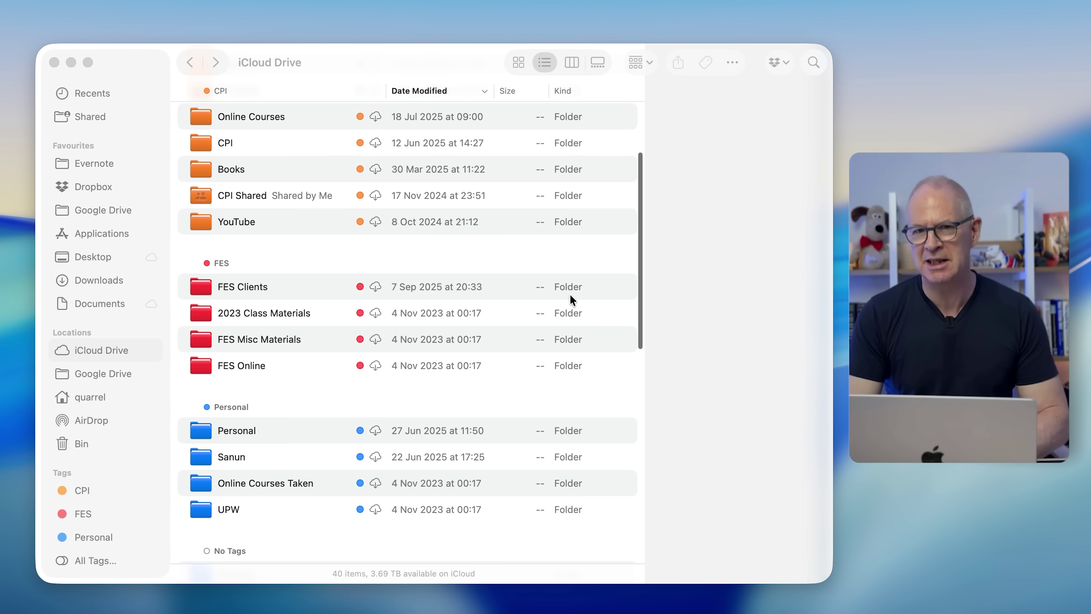
{"action": "scroll", "coordinate": [569, 294], "scroll_direction": "down", "scroll_amount": 5}
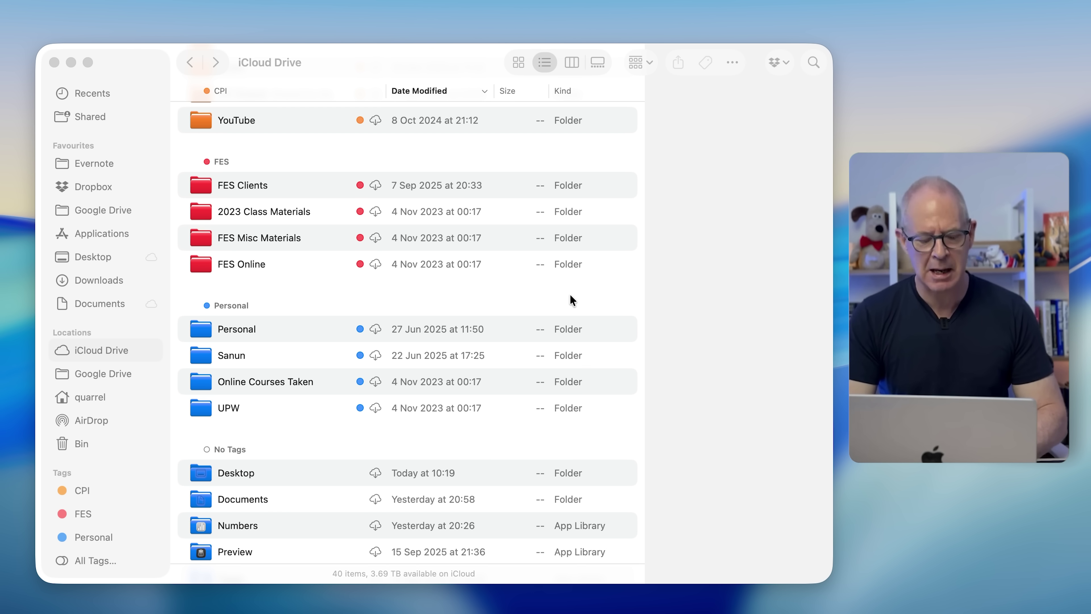
{"action": "scroll", "coordinate": [570, 294], "scroll_direction": "down", "scroll_amount": 1}
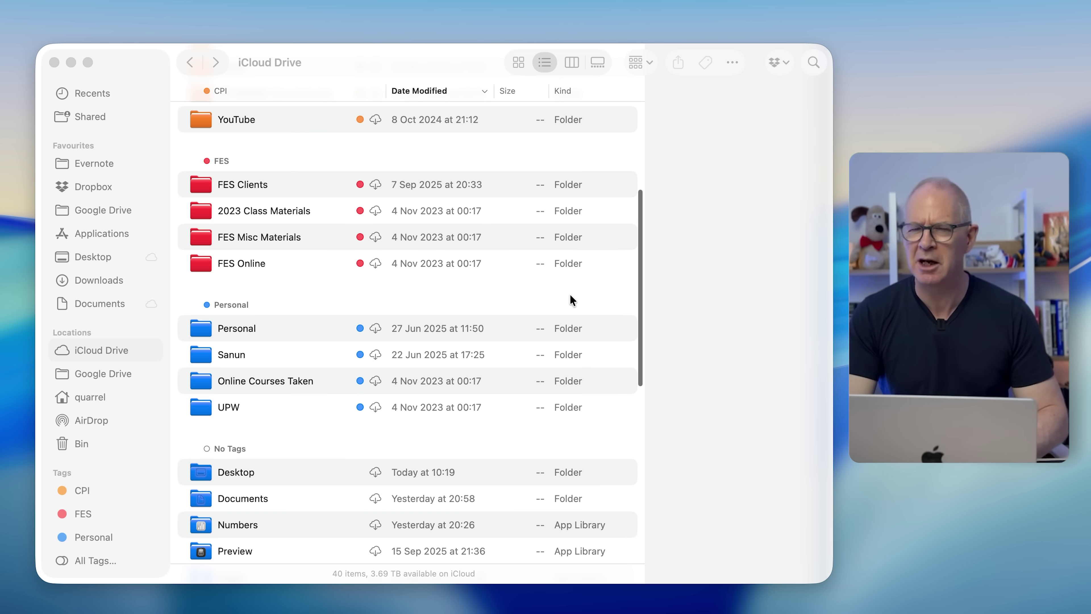
{"action": "scroll", "coordinate": [571, 296], "scroll_direction": "down", "scroll_amount": 10}
{"action": "scroll", "coordinate": [570, 296], "scroll_direction": "down", "scroll_amount": 1}
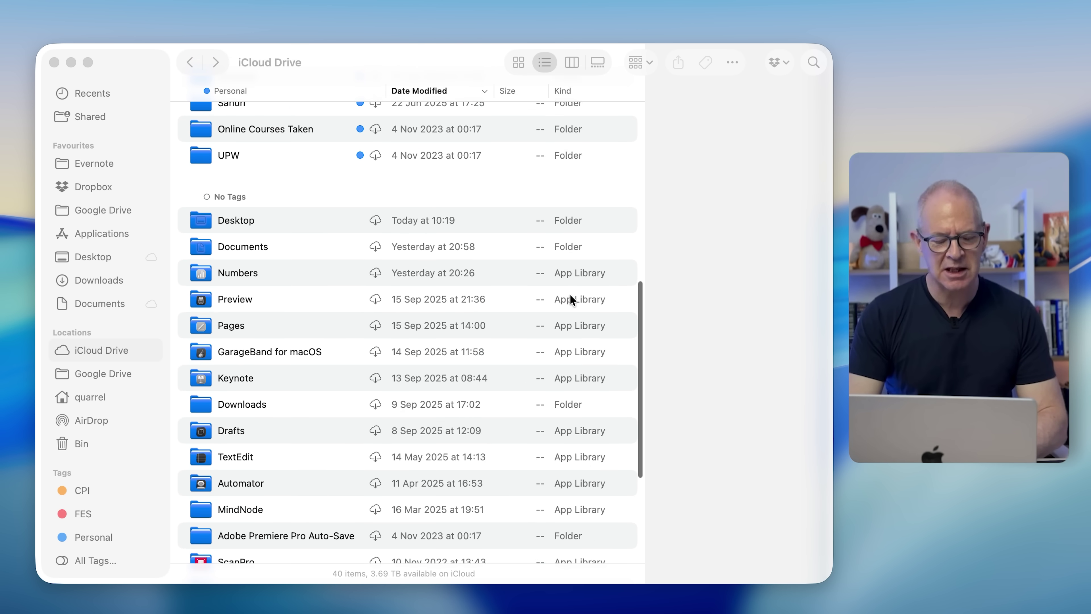
{"action": "scroll", "coordinate": [571, 296], "scroll_direction": "down", "scroll_amount": 1}
{"action": "scroll", "coordinate": [569, 294], "scroll_direction": "down", "scroll_amount": 9}
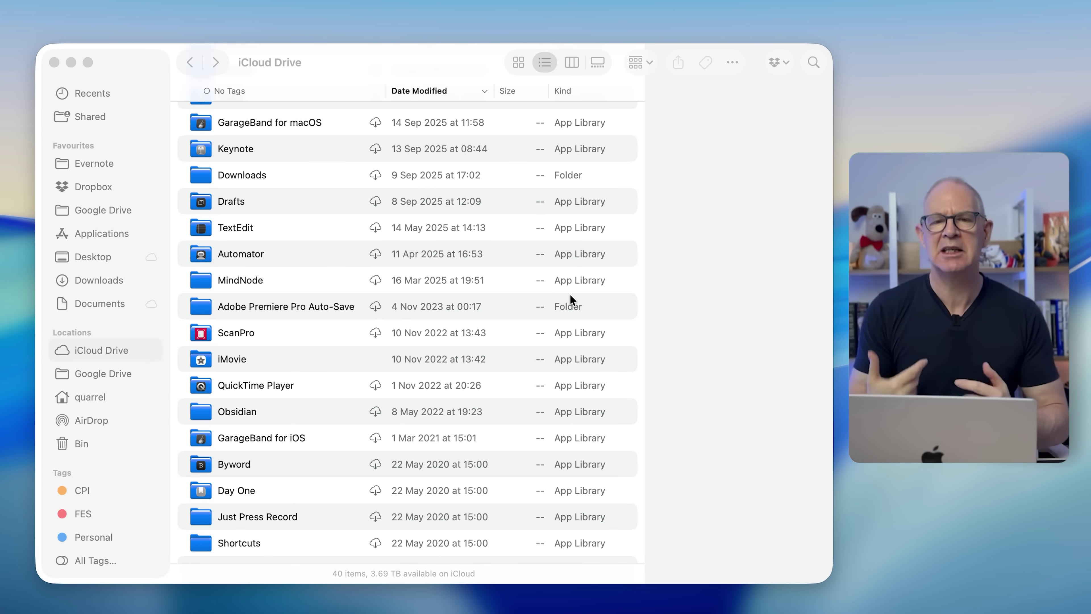
{"action": "scroll", "coordinate": [569, 294], "scroll_direction": "down", "scroll_amount": 1}
{"action": "scroll", "coordinate": [572, 296], "scroll_direction": "up", "scroll_amount": 4}
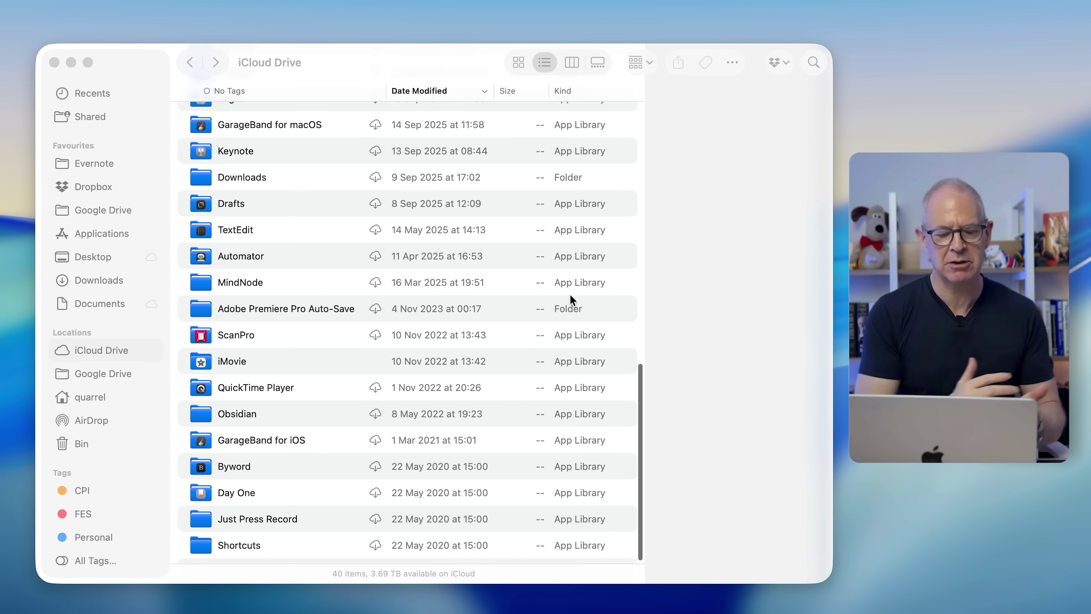
{"action": "scroll", "coordinate": [570, 295], "scroll_direction": "up", "scroll_amount": 3}
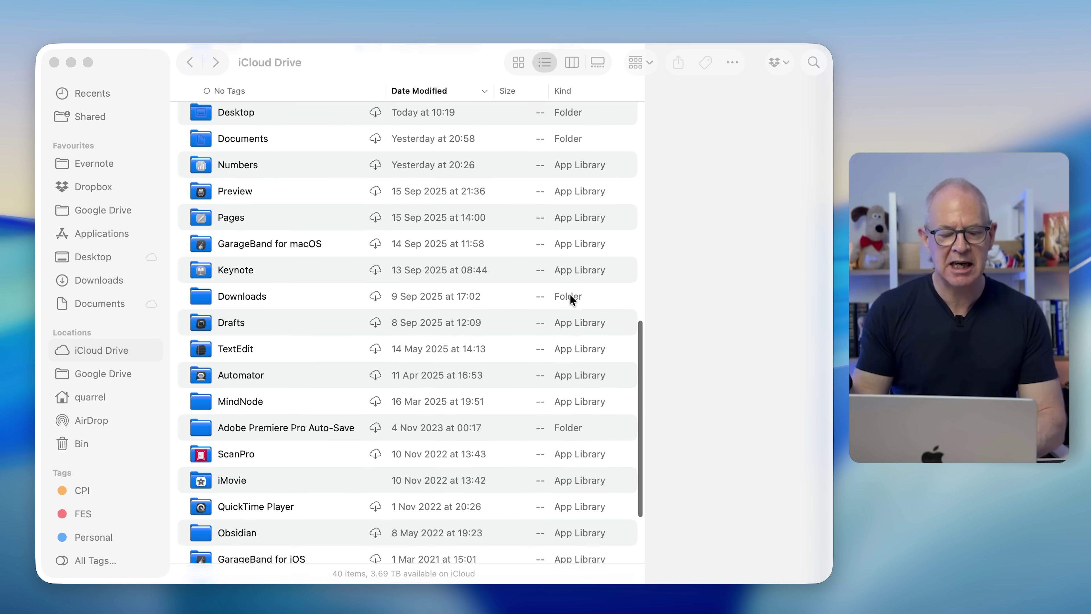
{"action": "scroll", "coordinate": [570, 294], "scroll_direction": "up", "scroll_amount": 2}
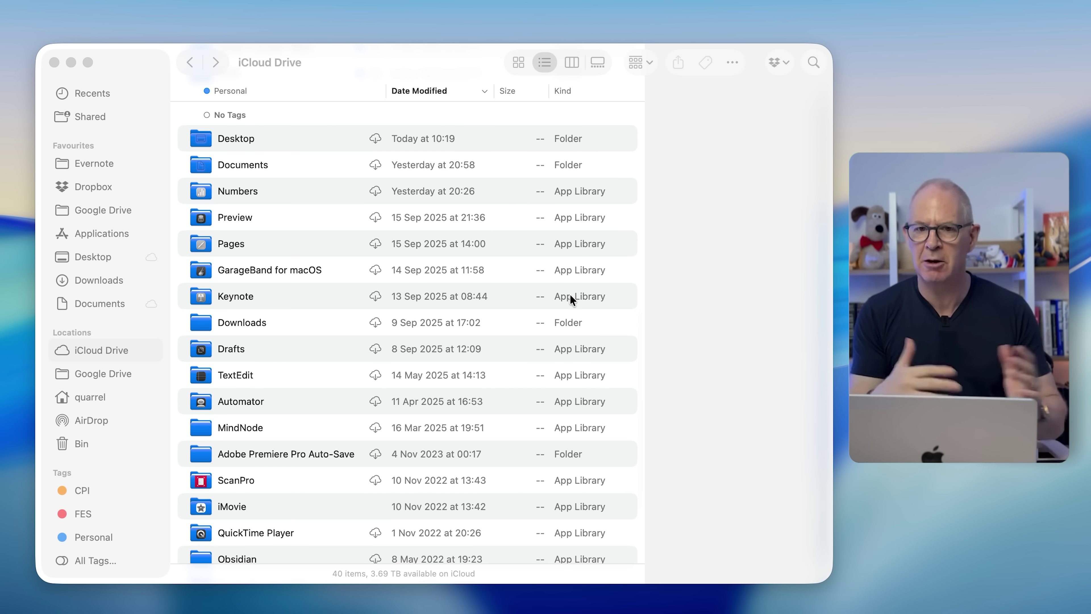
Step: Examine the app folders in the No Tags group and select the Obsidian folder
{"action": "scroll", "coordinate": [570, 295], "scroll_direction": "down", "scroll_amount": 1}
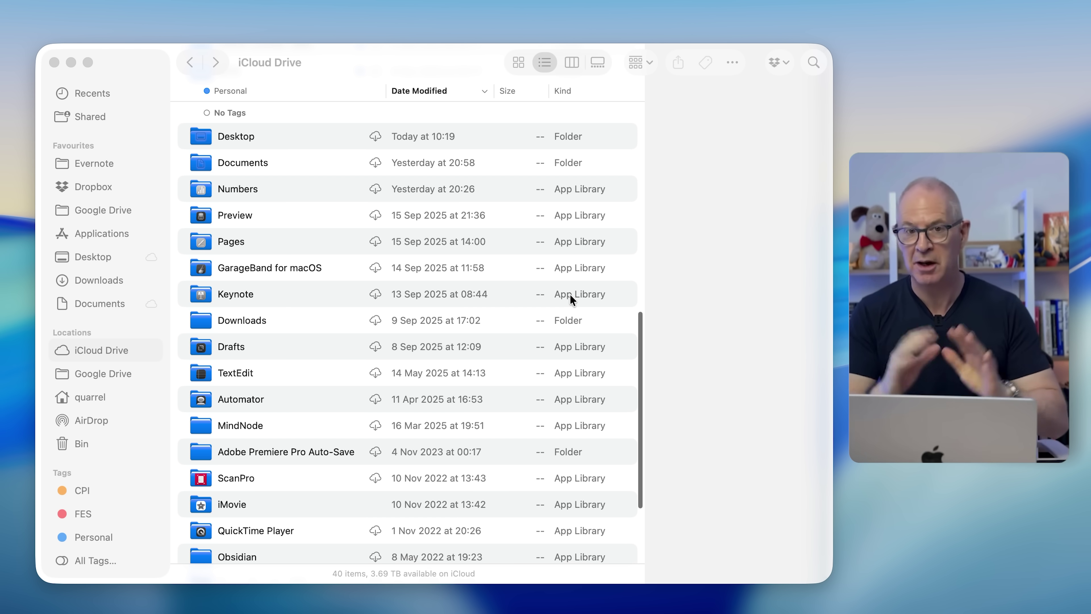
{"action": "scroll", "coordinate": [571, 296], "scroll_direction": "down", "scroll_amount": 2}
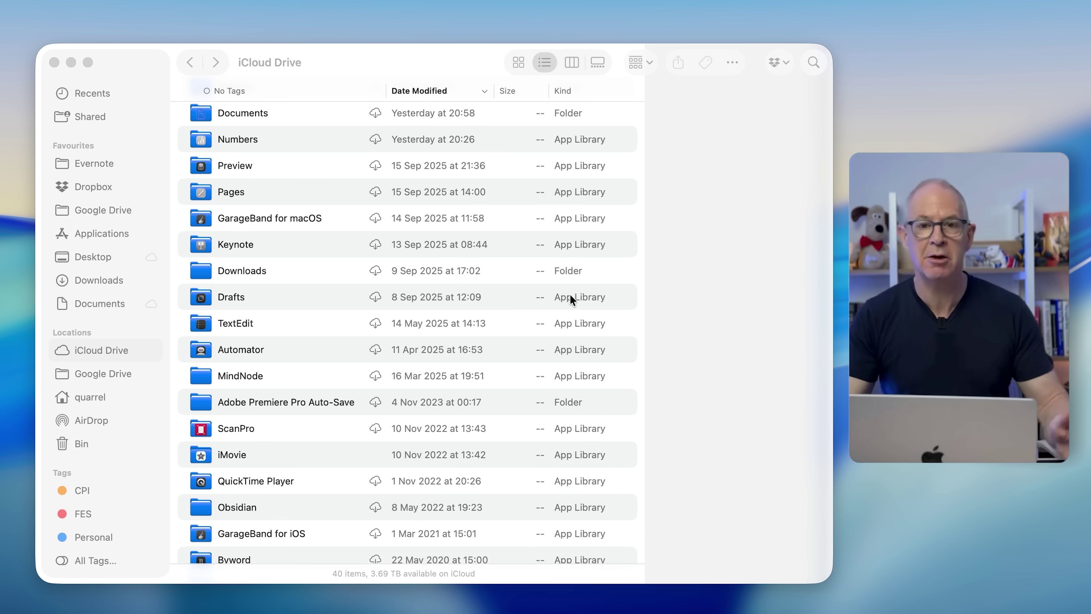
{"action": "scroll", "coordinate": [570, 297], "scroll_direction": "down", "scroll_amount": 1}
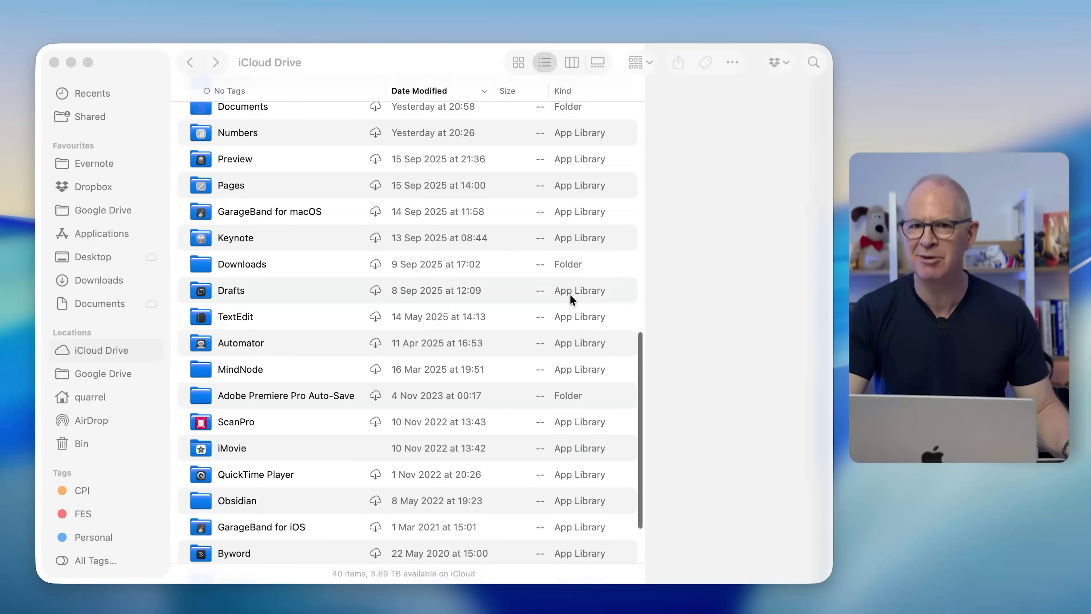
{"action": "scroll", "coordinate": [571, 295], "scroll_direction": "down", "scroll_amount": 4}
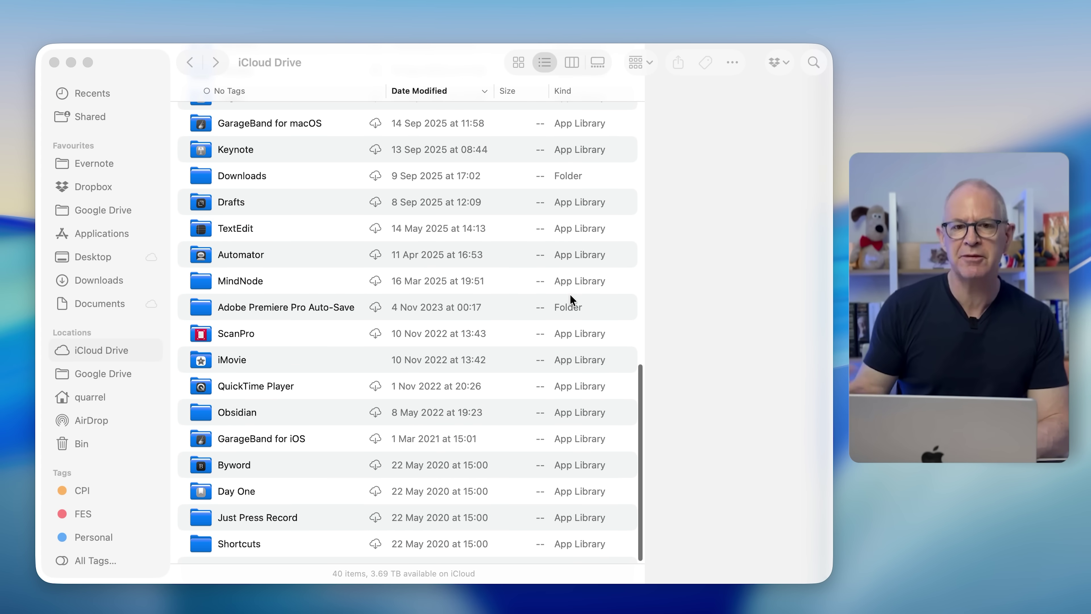
{"action": "scroll", "coordinate": [570, 294], "scroll_direction": "up", "scroll_amount": 1}
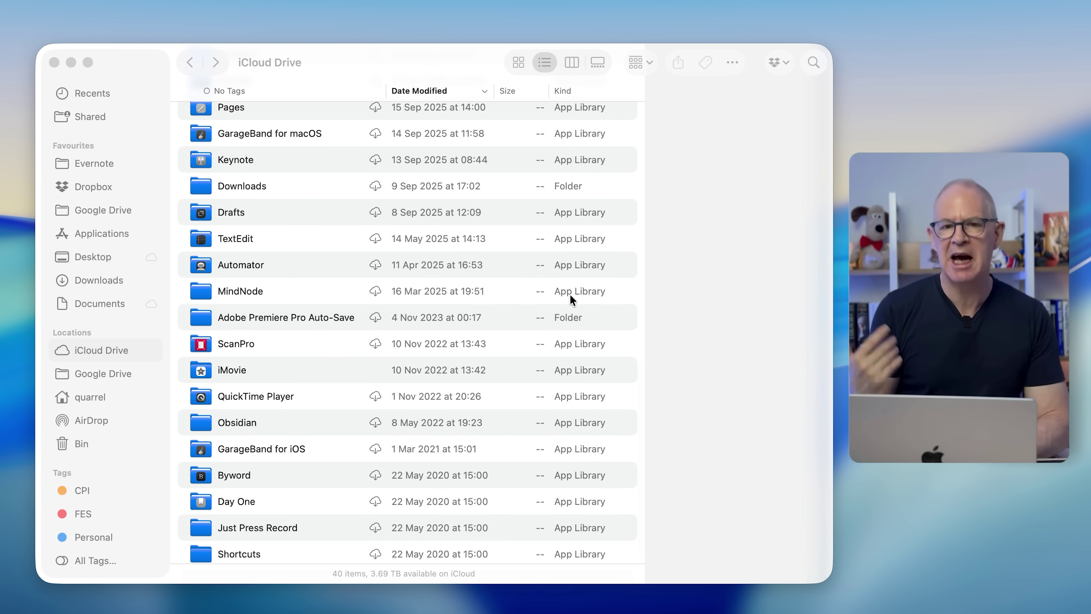
{"action": "scroll", "coordinate": [569, 295], "scroll_direction": "up", "scroll_amount": 1}
{"action": "scroll", "coordinate": [569, 294], "scroll_direction": "down", "scroll_amount": 2}
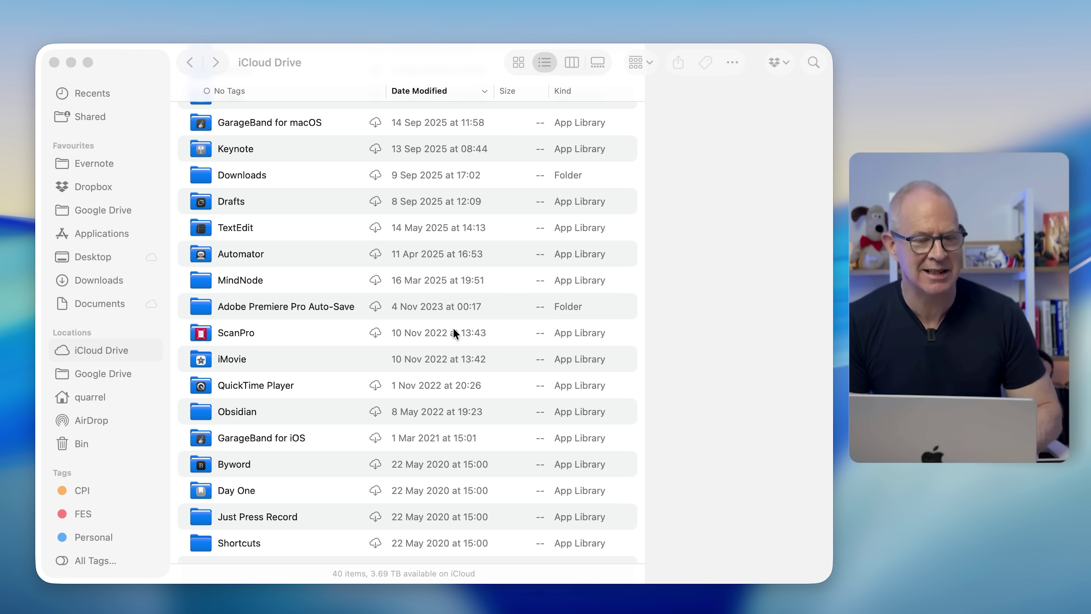
{"action": "left_click", "coordinate": [210, 415]}
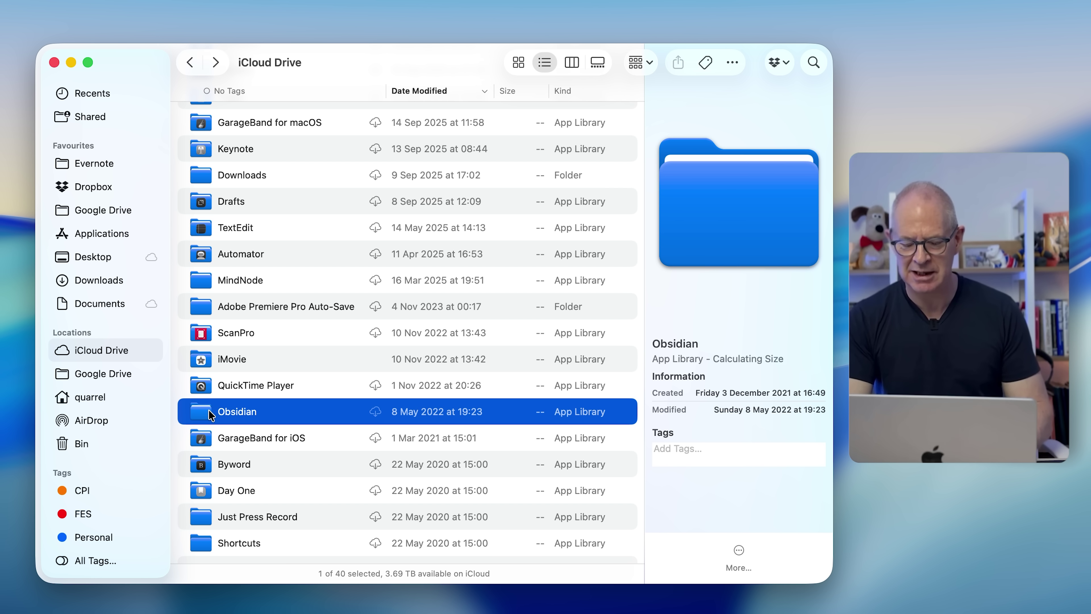
Step: Open the Podcast folder from the CPI group and collapse its 2019-Podcast Images subfolder
{"action": "scroll", "coordinate": [210, 415], "scroll_direction": "up", "scroll_amount": 1}
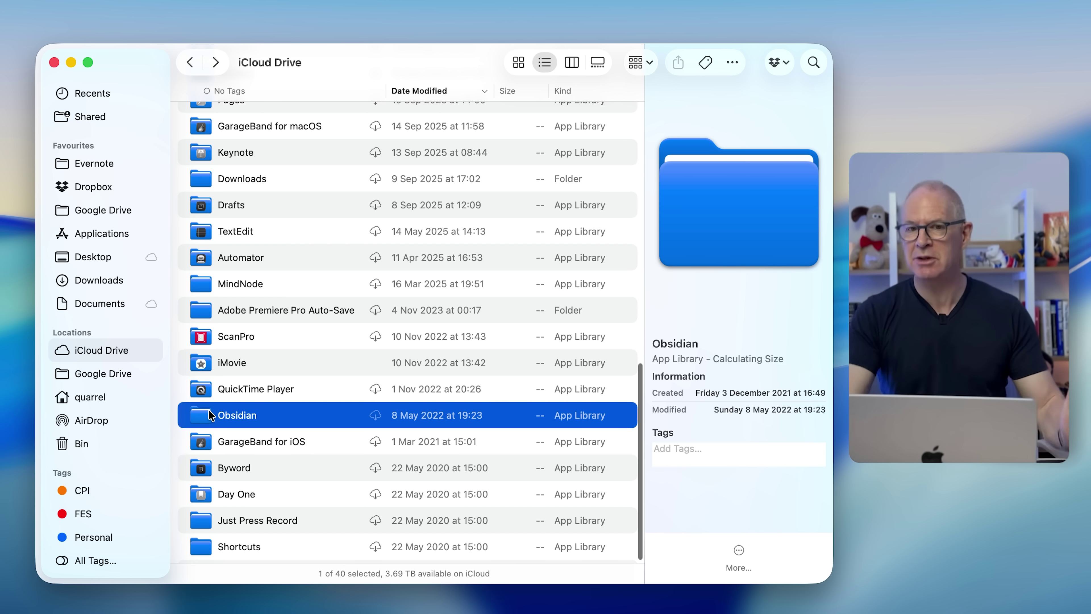
{"action": "scroll", "coordinate": [209, 414], "scroll_direction": "up", "scroll_amount": 15}
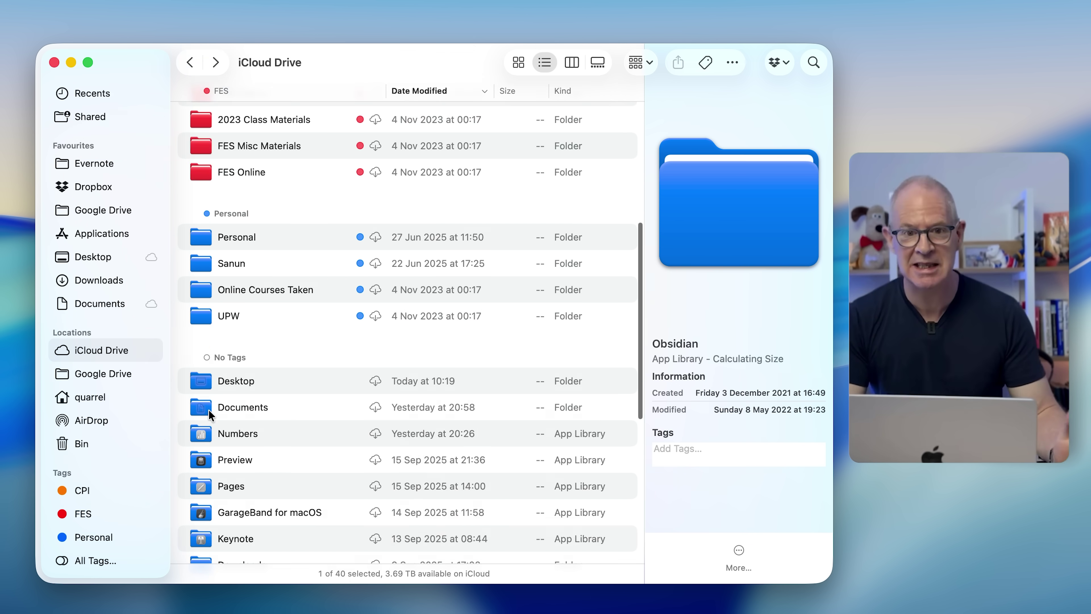
{"action": "scroll", "coordinate": [210, 414], "scroll_direction": "up", "scroll_amount": 3}
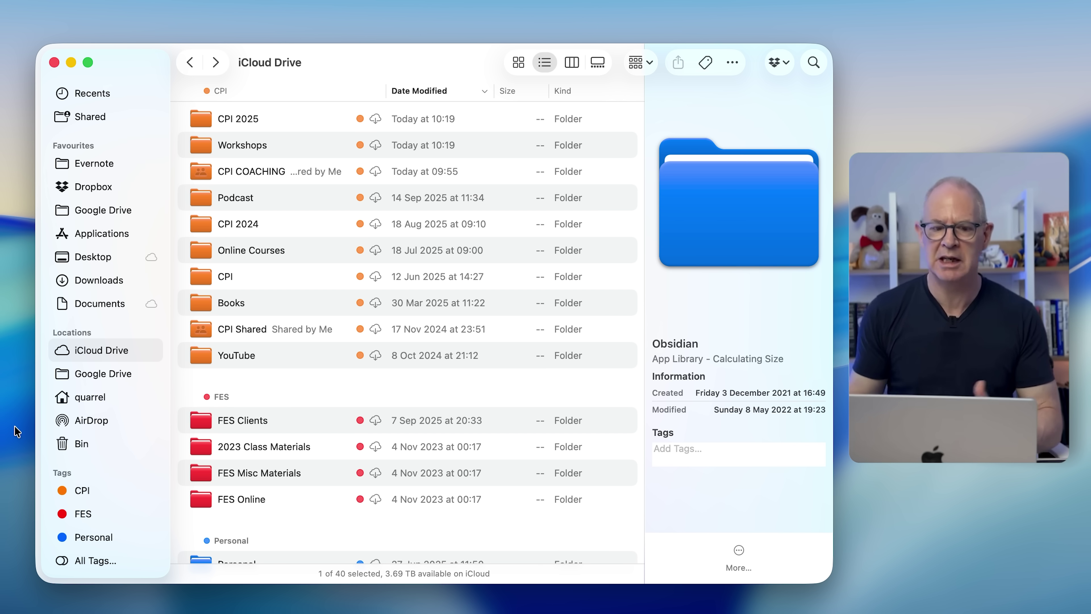
{"action": "double_click", "coordinate": [206, 198]}
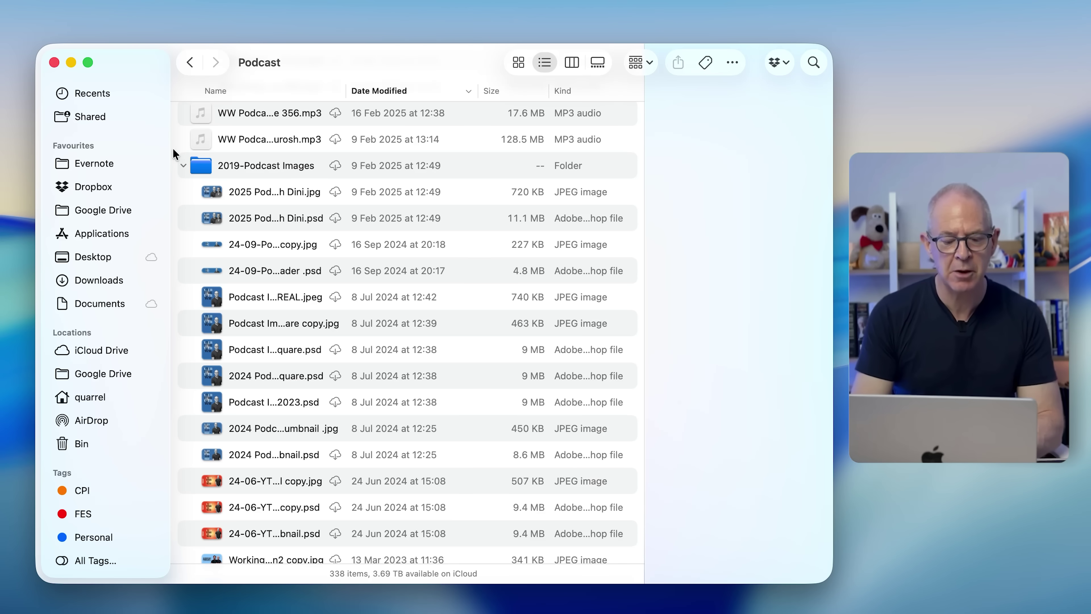
{"action": "left_click", "coordinate": [187, 167]}
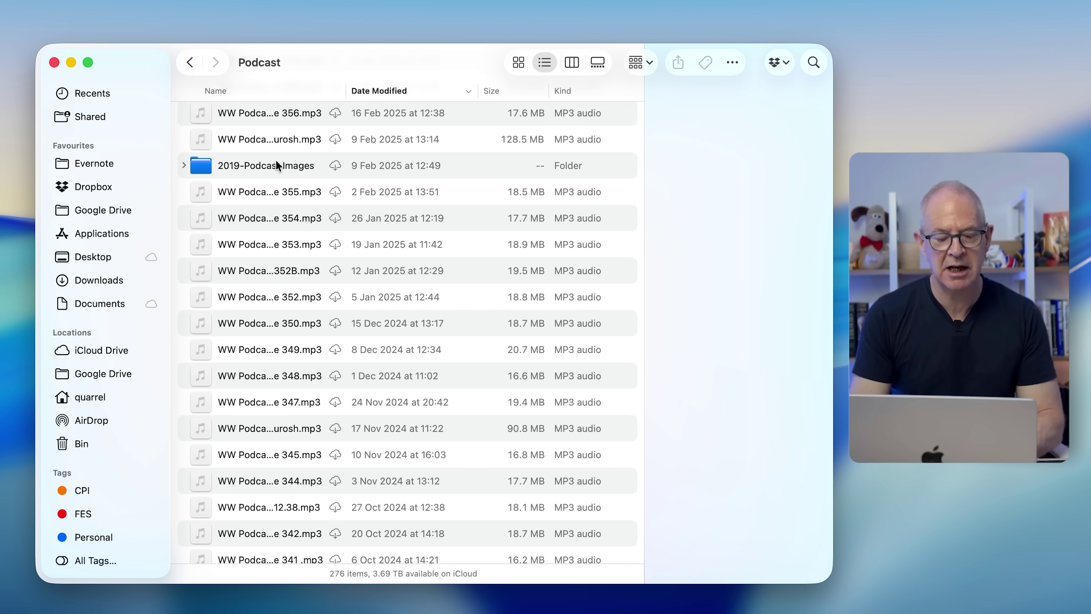
Step: Browse the podcast MP3 files by modification date, from the recent episodes to the 2022 ones and back
{"action": "scroll", "coordinate": [292, 323], "scroll_direction": "down", "scroll_amount": 15}
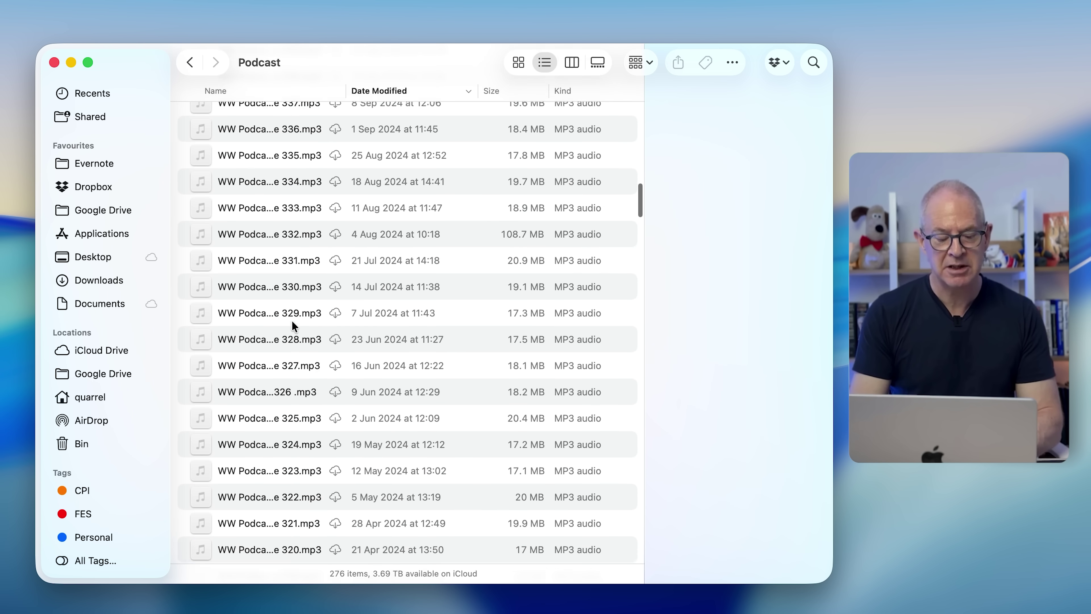
{"action": "scroll", "coordinate": [292, 322], "scroll_direction": "down", "scroll_amount": 20}
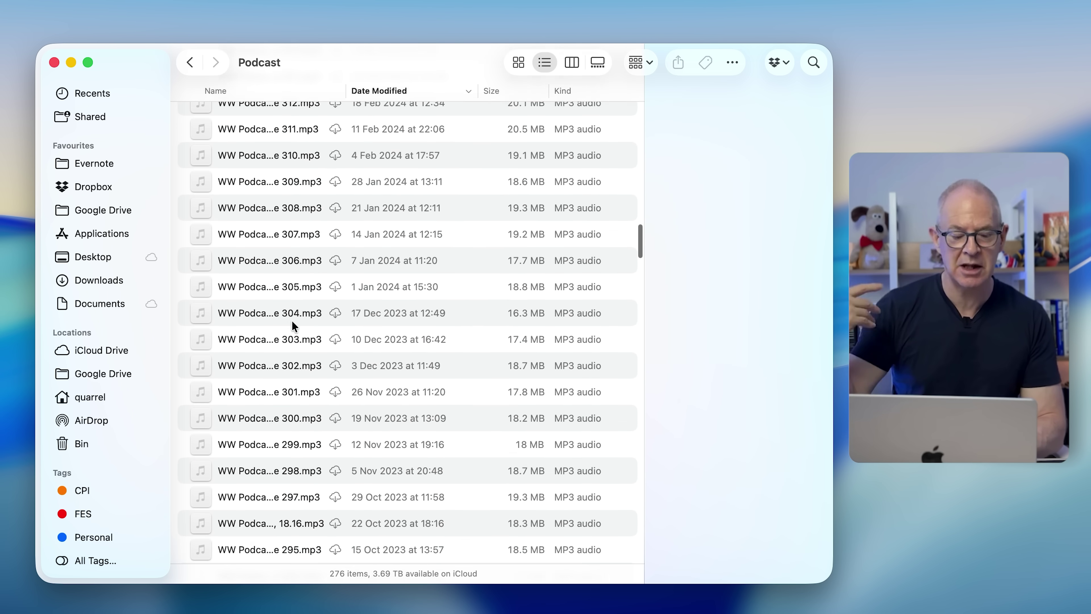
{"action": "scroll", "coordinate": [292, 321], "scroll_direction": "down", "scroll_amount": 20}
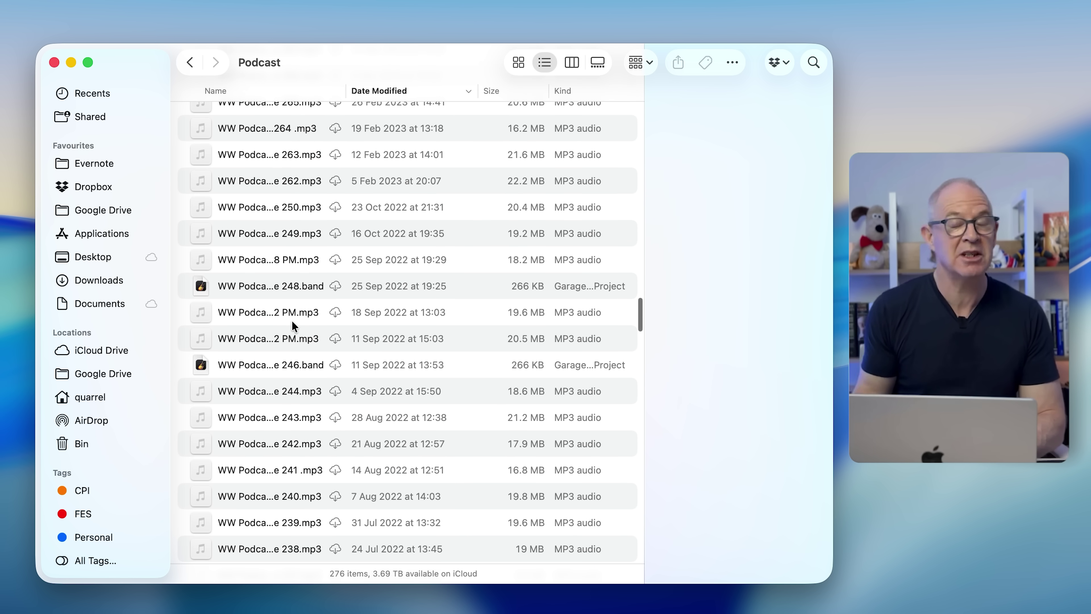
{"action": "scroll", "coordinate": [292, 322], "scroll_direction": "up", "scroll_amount": 20}
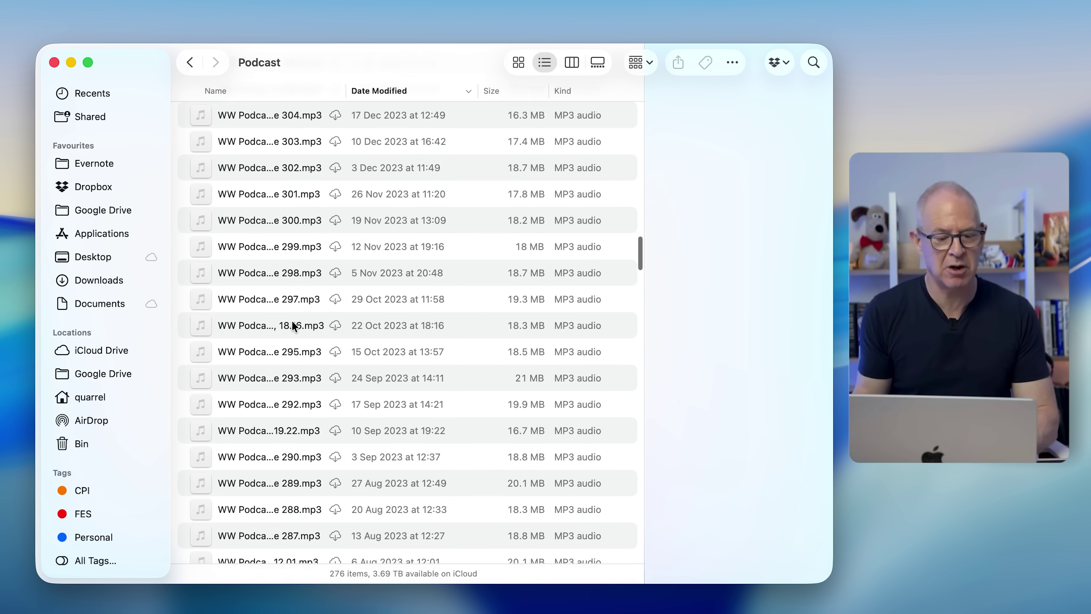
{"action": "scroll", "coordinate": [291, 321], "scroll_direction": "up", "scroll_amount": 20}
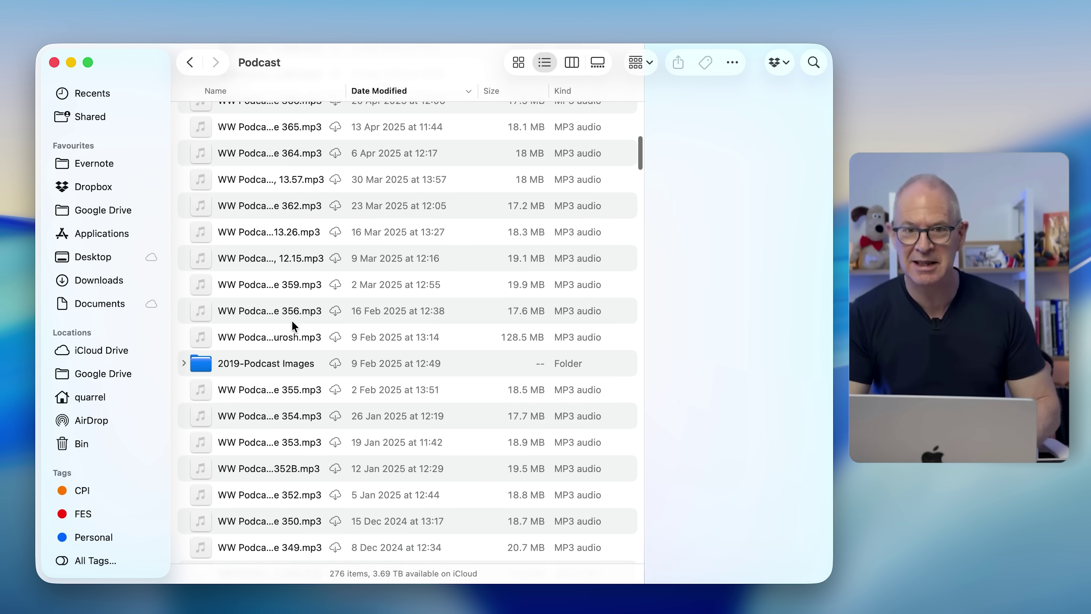
{"action": "scroll", "coordinate": [292, 321], "scroll_direction": "up", "scroll_amount": 10}
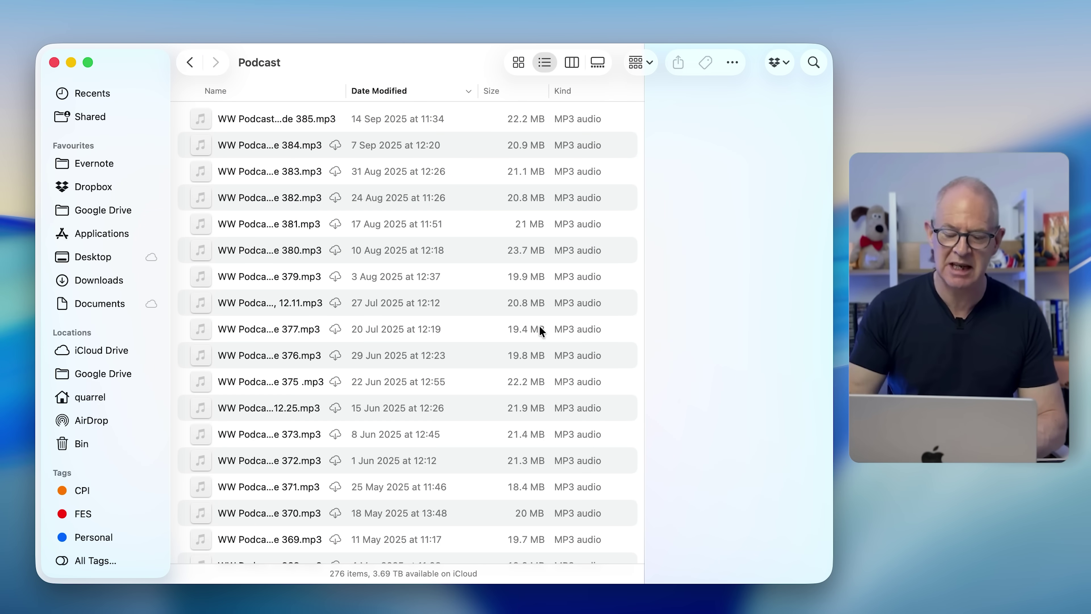
Step: Return to the iCloud Drive folder list, viewing the All Tags location on the way
{"action": "left_click", "coordinate": [191, 62]}
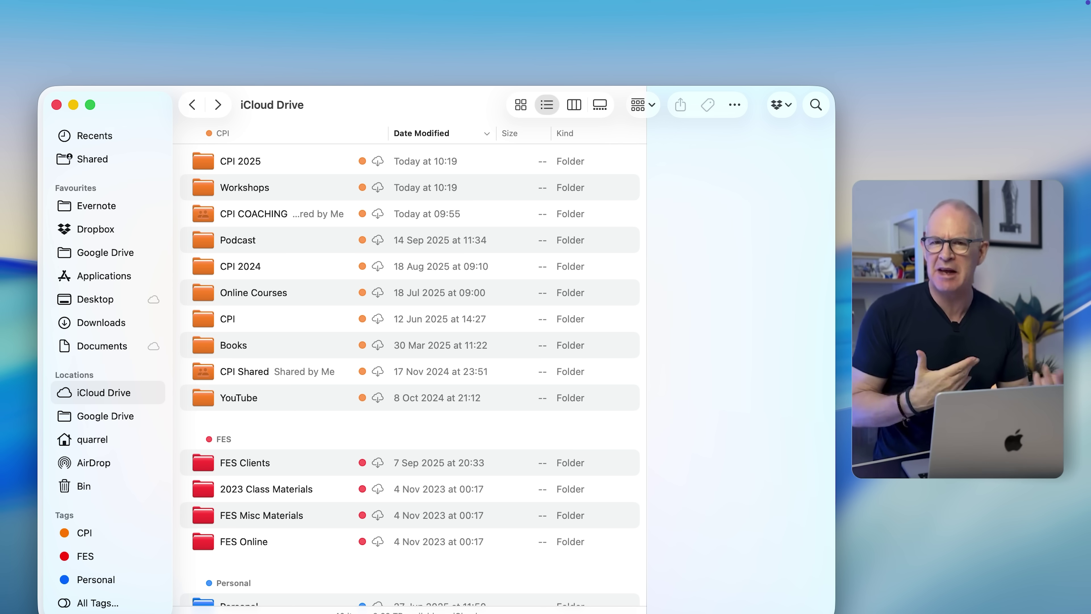
{"action": "left_click", "coordinate": [97, 603]}
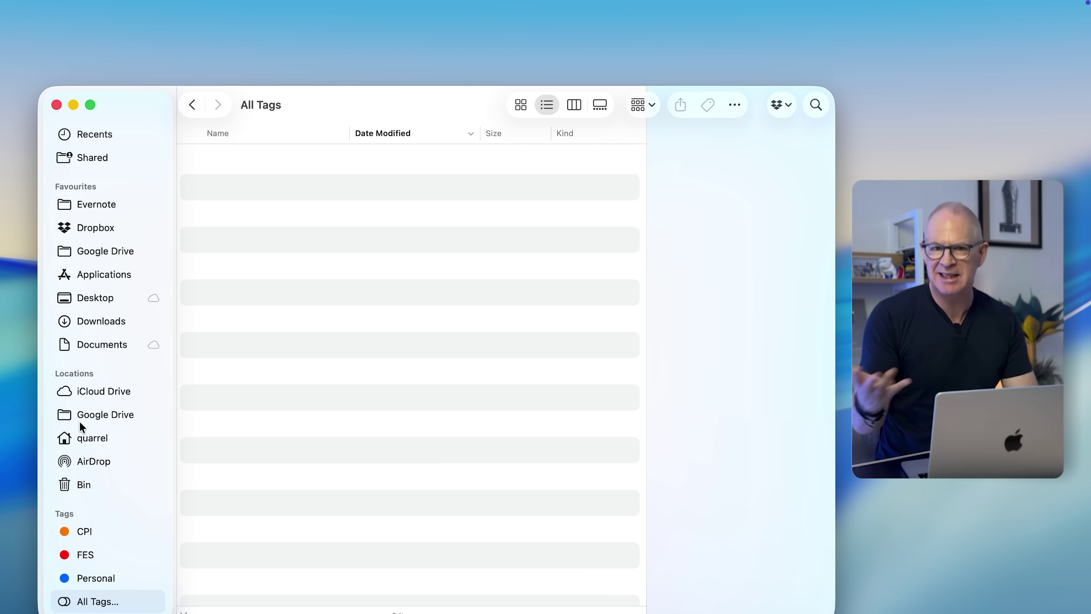
{"action": "left_click", "coordinate": [71, 392]}
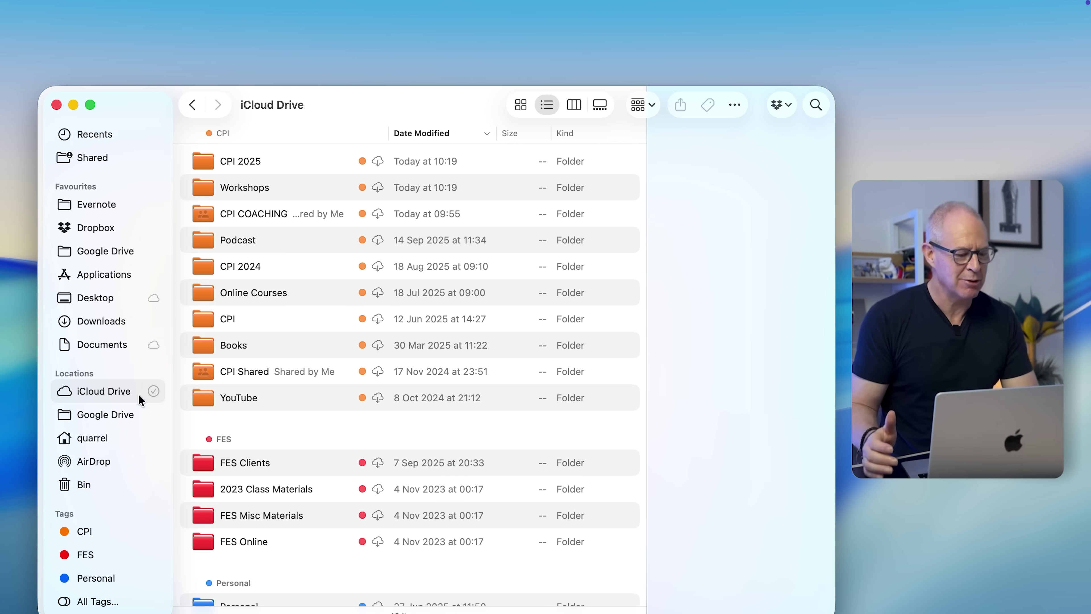
Step: Reveal the desktop and open the Finder settings at the General options
{"action": "key", "text": "F11"}
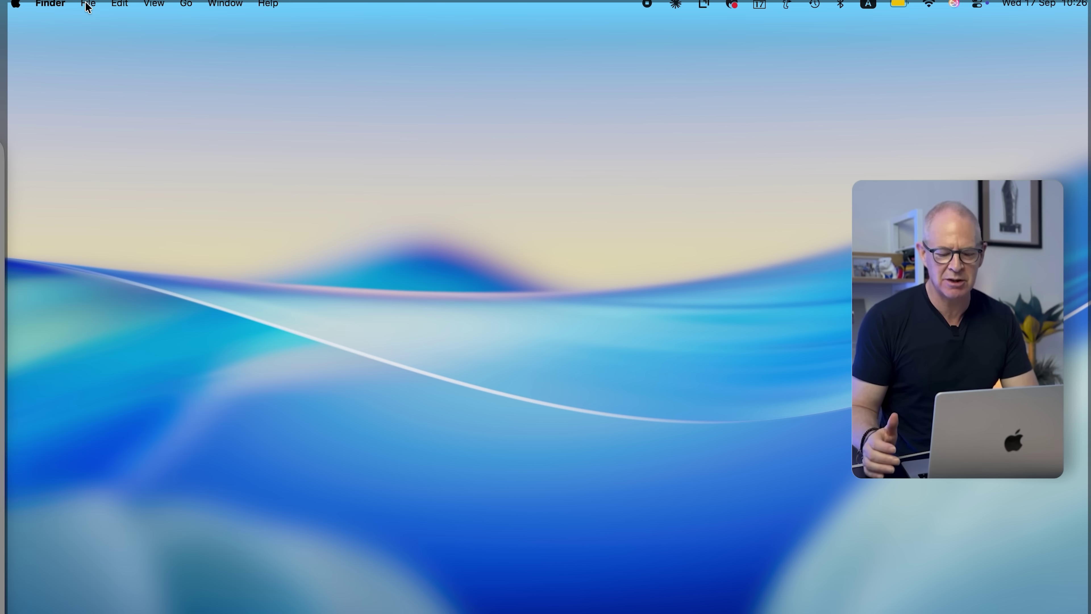
{"action": "left_click", "coordinate": [49, 4]}
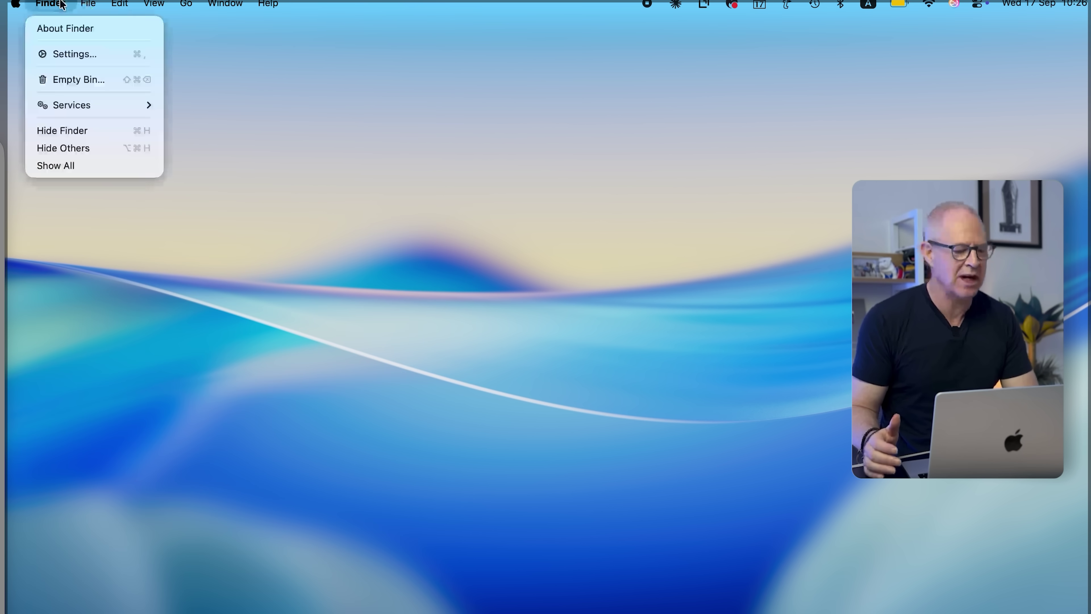
{"action": "left_click", "coordinate": [71, 58]}
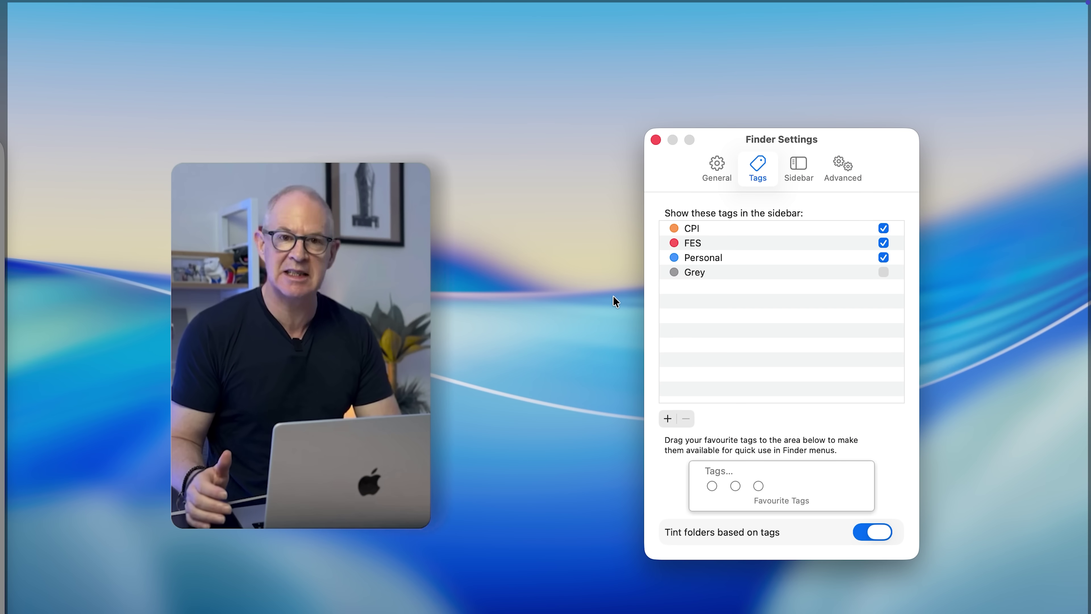
{"action": "left_click", "coordinate": [715, 160]}
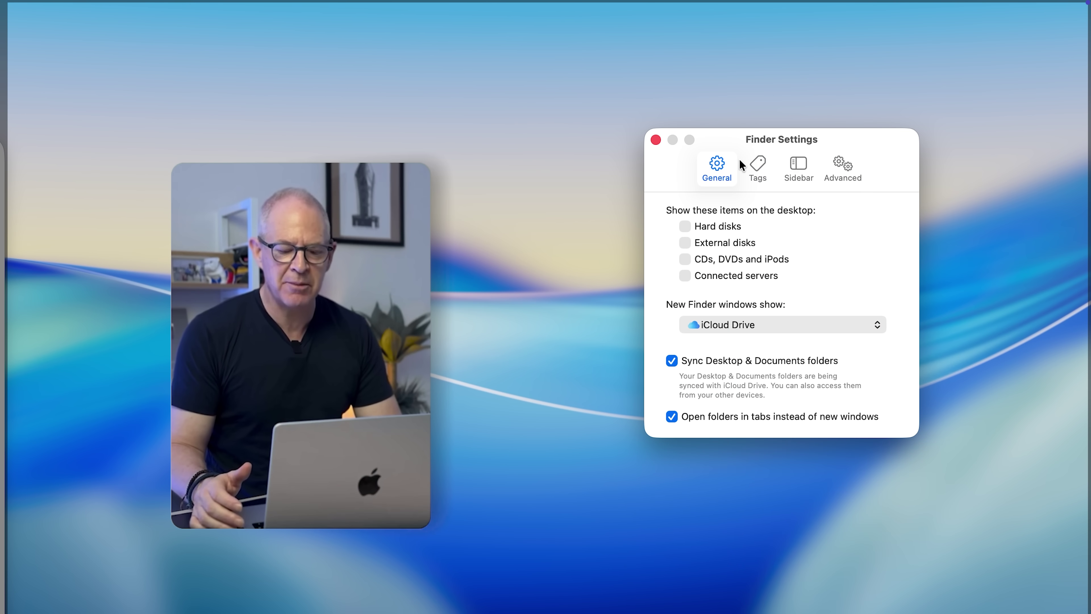
Step: Open the Tags settings and view the colour choices for the Personal and CPI tags without changing them
{"action": "left_click", "coordinate": [759, 166]}
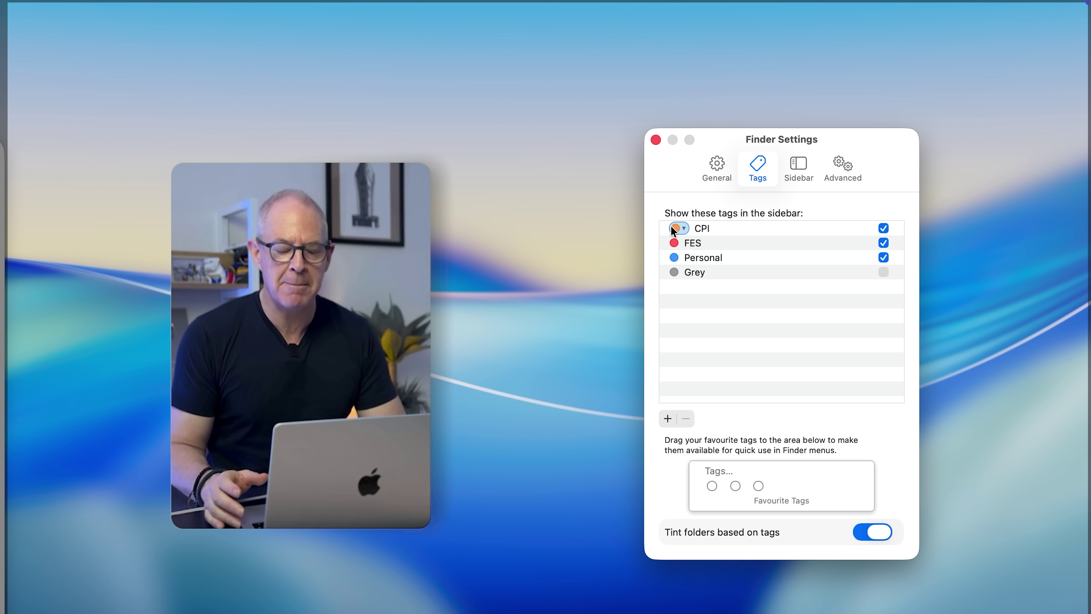
{"action": "left_click", "coordinate": [679, 258]}
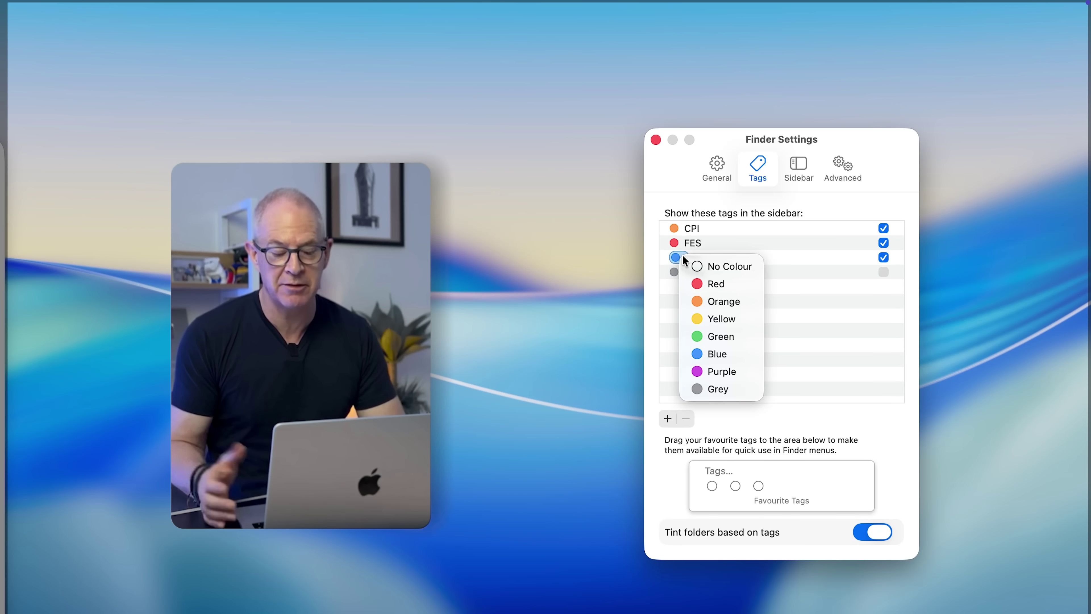
{"action": "left_click", "coordinate": [808, 304]}
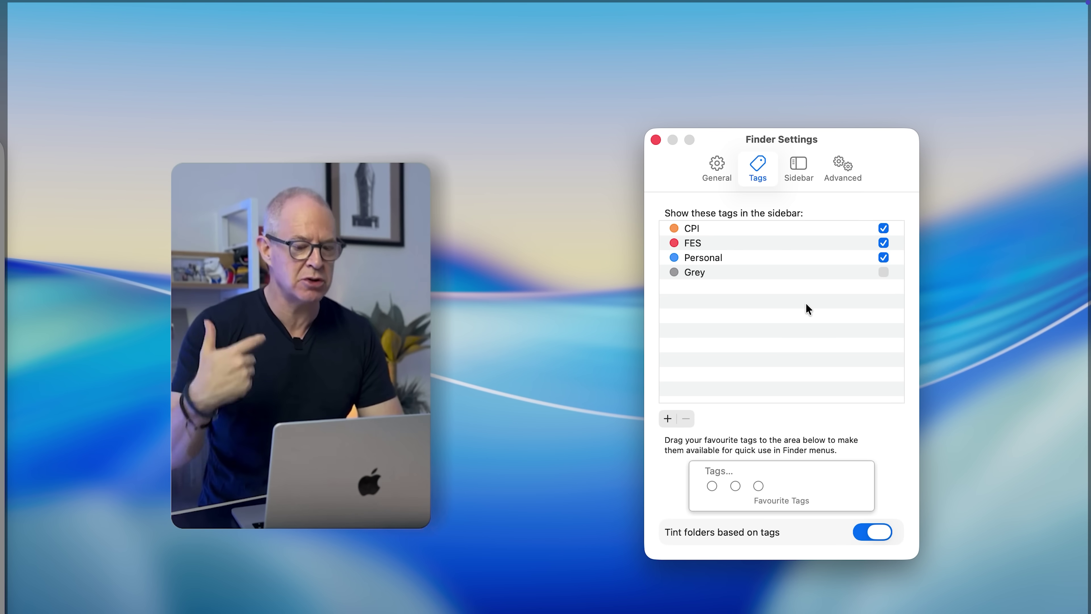
{"action": "left_click", "coordinate": [680, 226]}
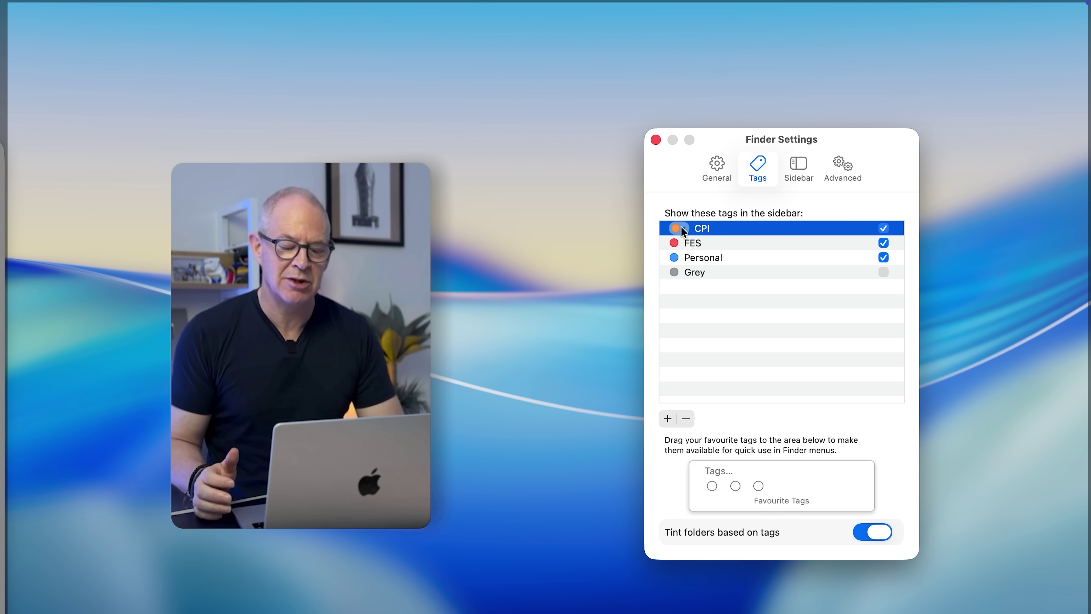
{"action": "left_click", "coordinate": [681, 228]}
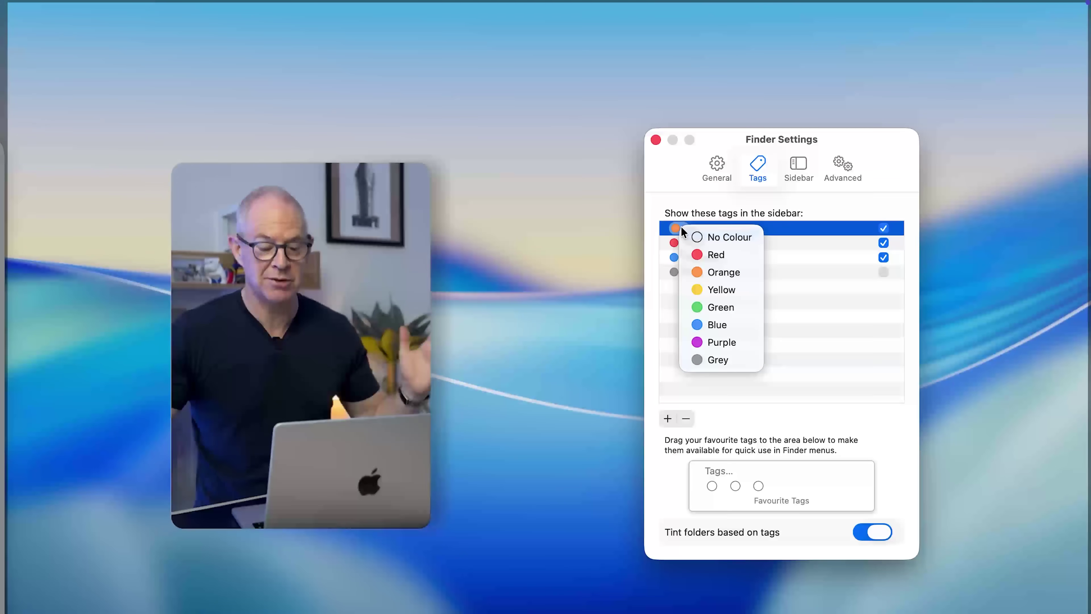
{"action": "left_click", "coordinate": [820, 366]}
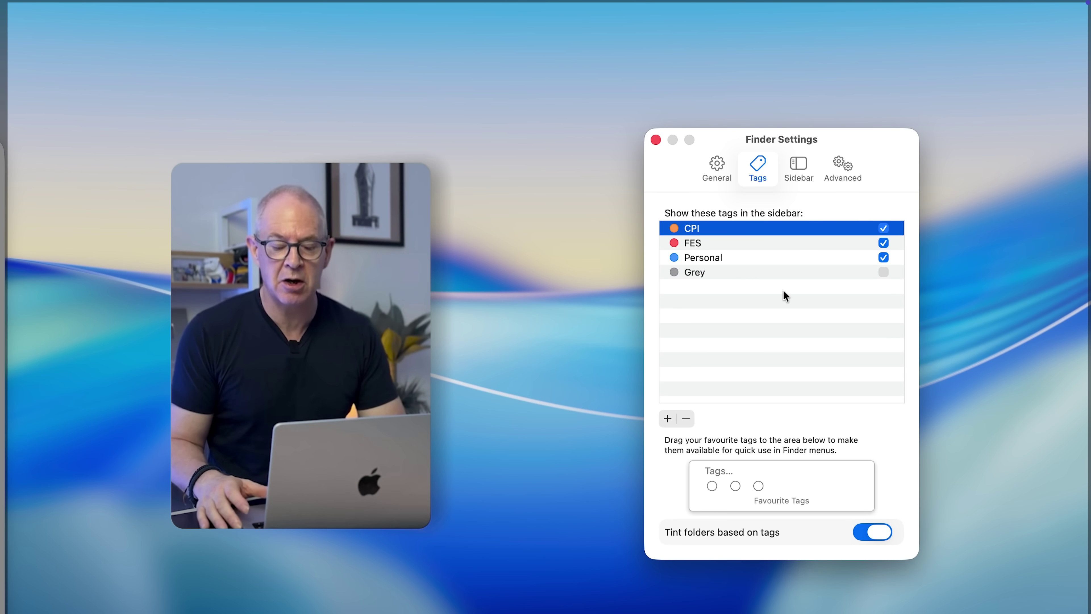
Step: Try to delete the Grey tag from the tag list
{"action": "left_click", "coordinate": [725, 280]}
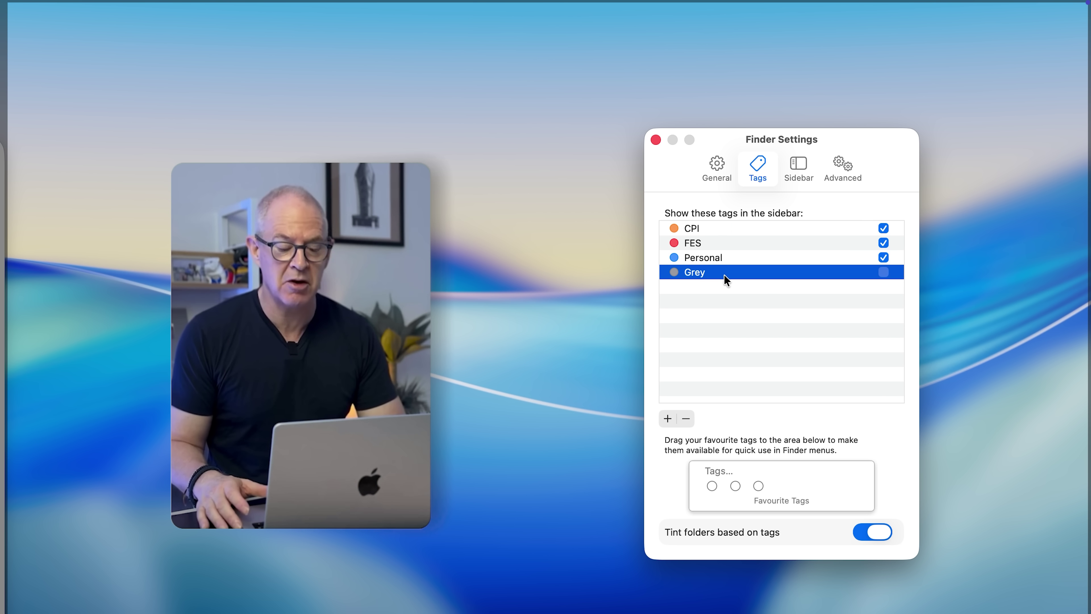
{"action": "right_click", "coordinate": [726, 279]}
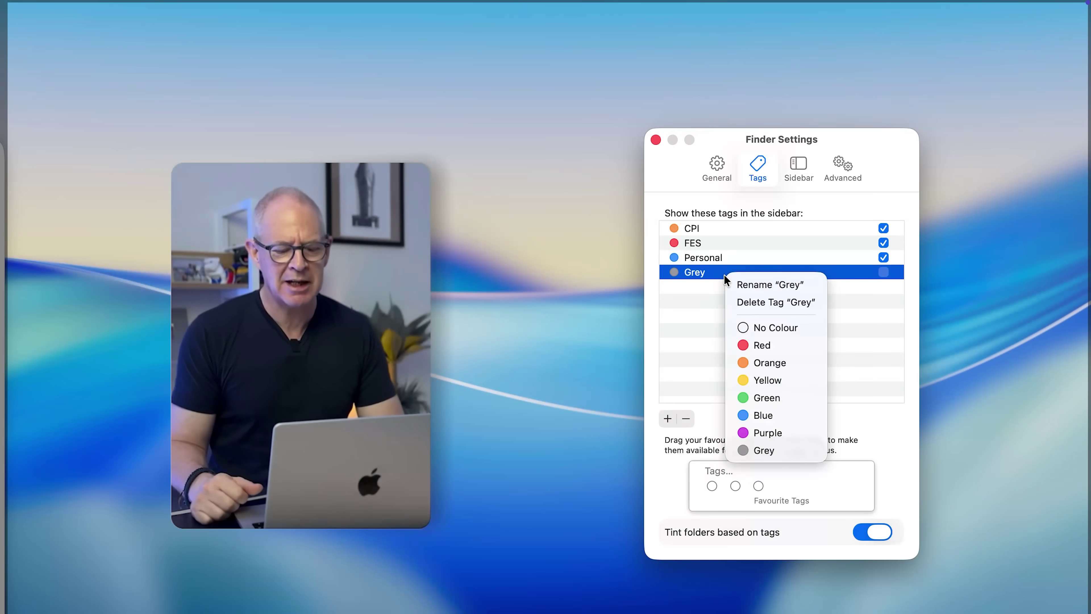
{"action": "left_click", "coordinate": [748, 300]}
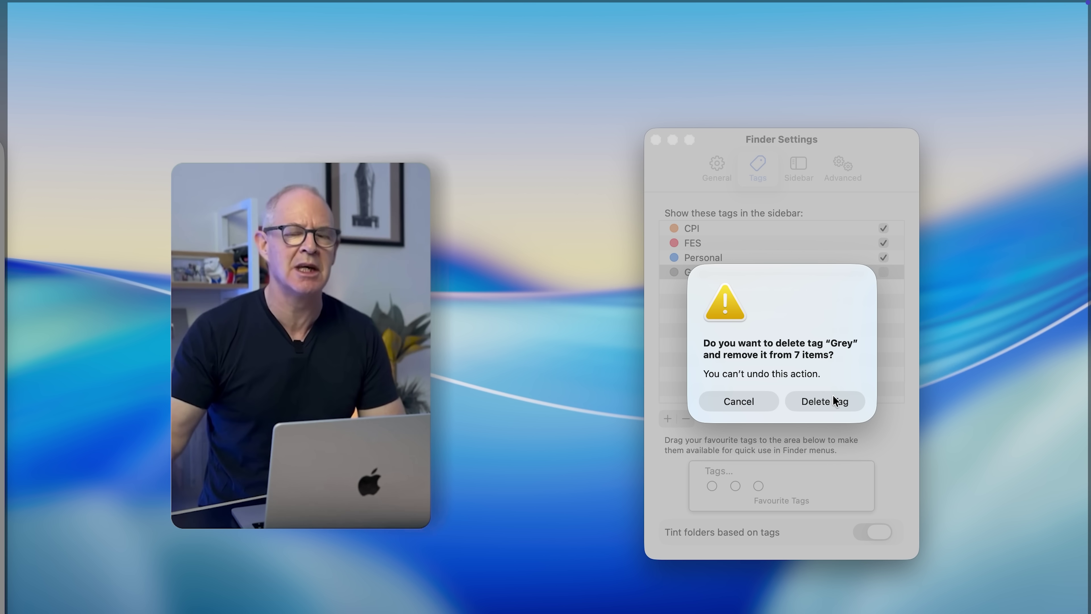
{"action": "left_click", "coordinate": [834, 401]}
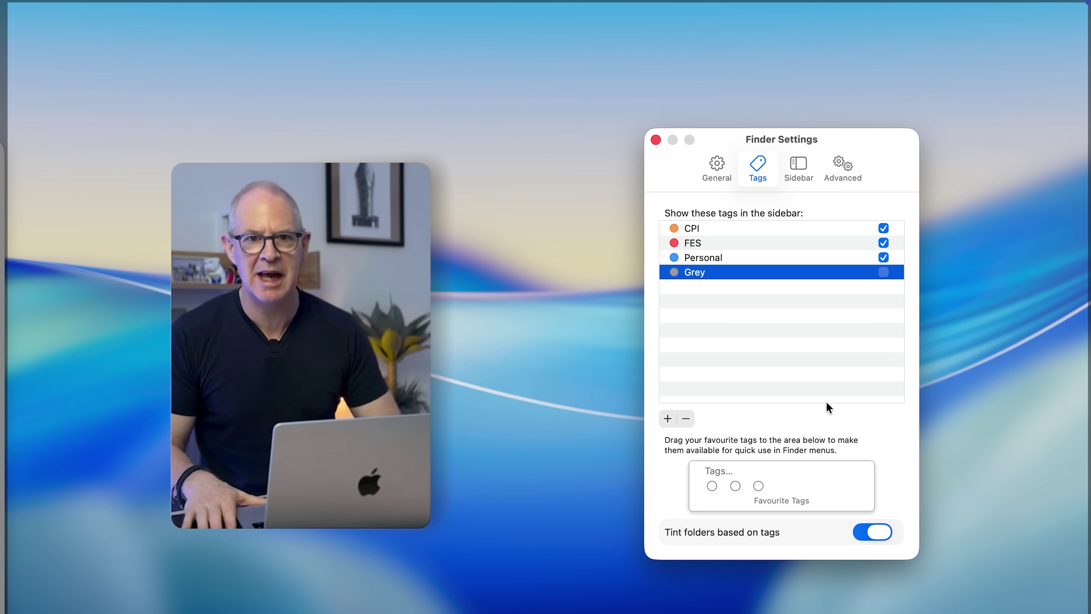
Step: View the rename, delete and colour options of the CPI tag and close the Finder settings
{"action": "right_click", "coordinate": [707, 225]}
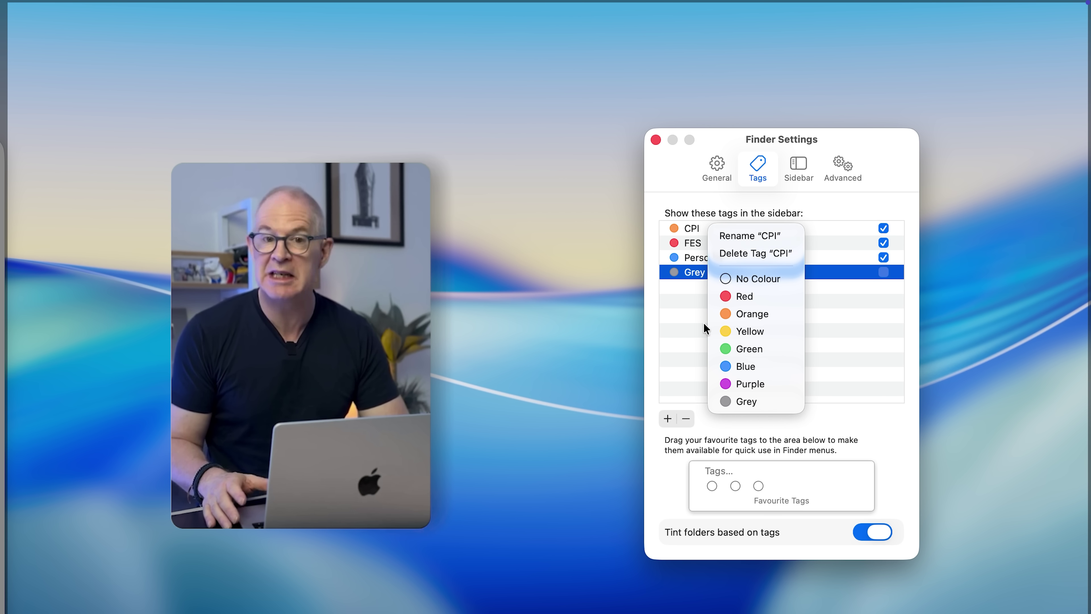
{"action": "left_click", "coordinate": [687, 338]}
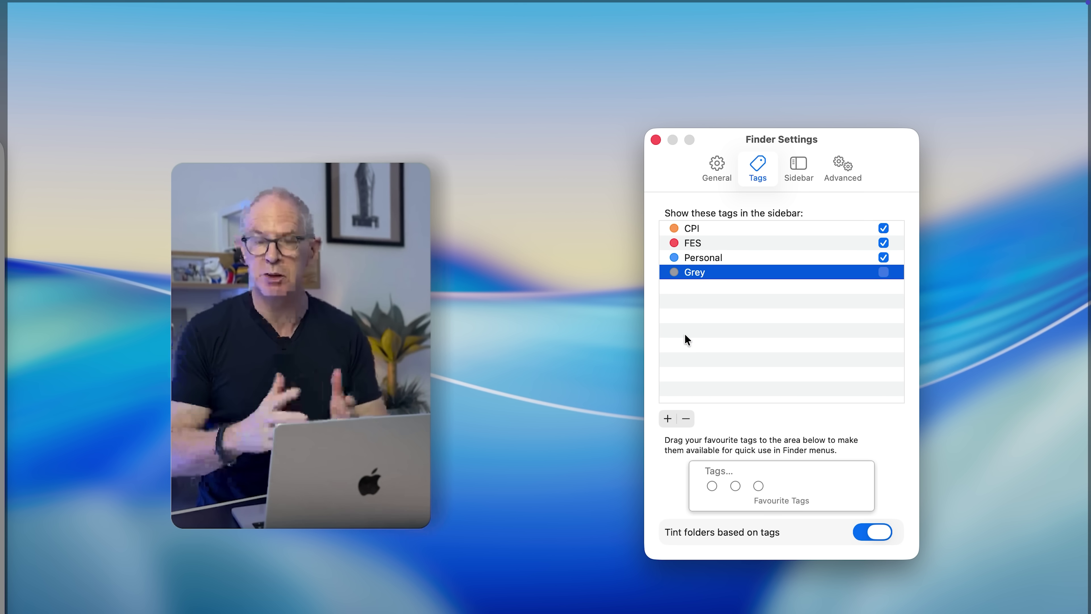
{"action": "left_click", "coordinate": [655, 141]}
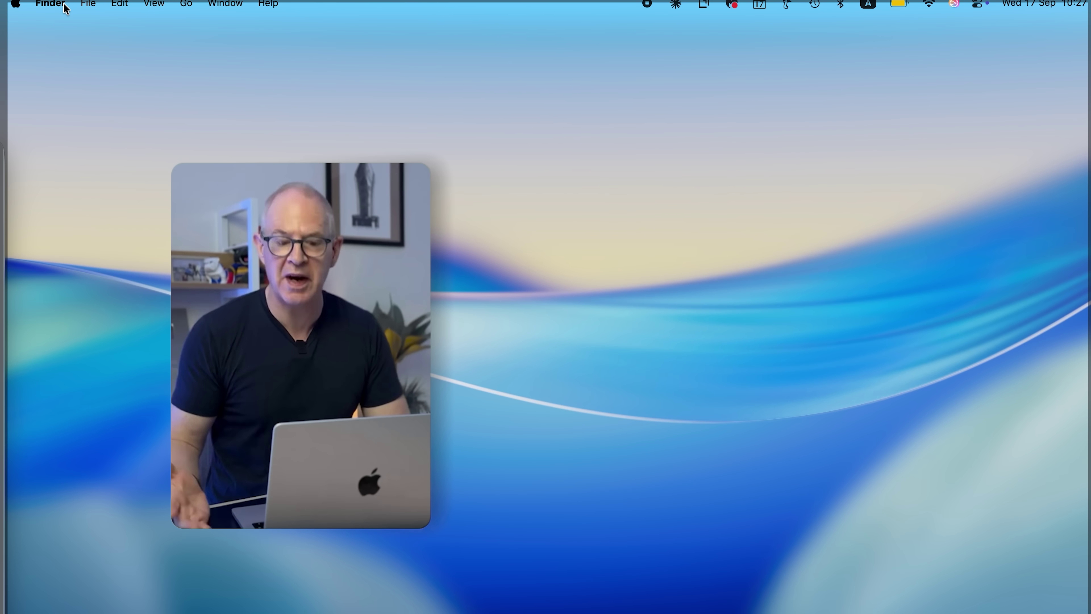
Step: Reopen the Finder settings and reposition the settings window on the desktop
{"action": "left_click", "coordinate": [66, 7]}
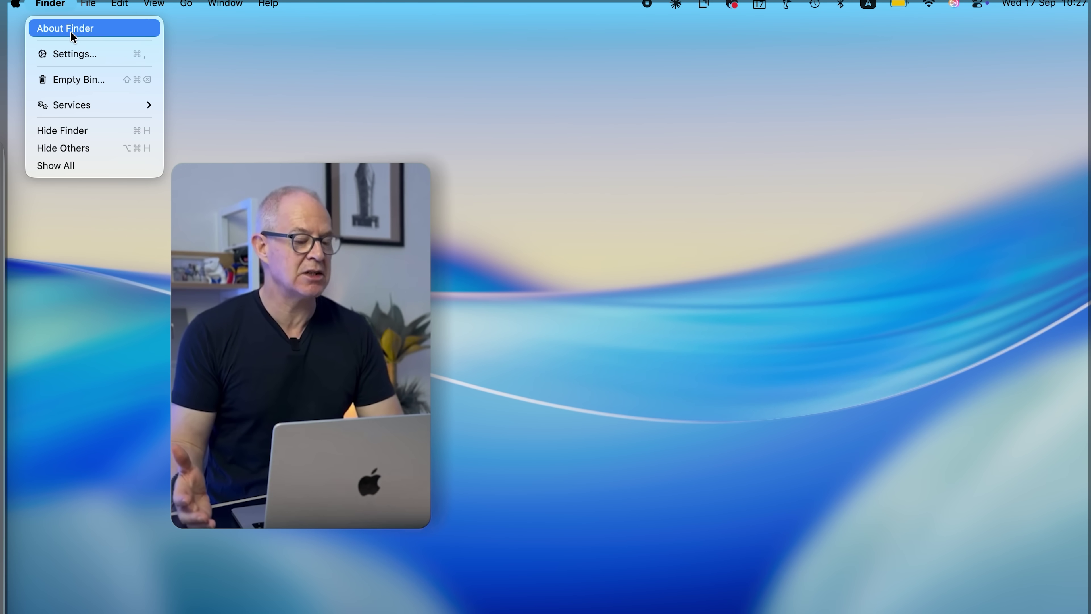
{"action": "left_click", "coordinate": [81, 53]}
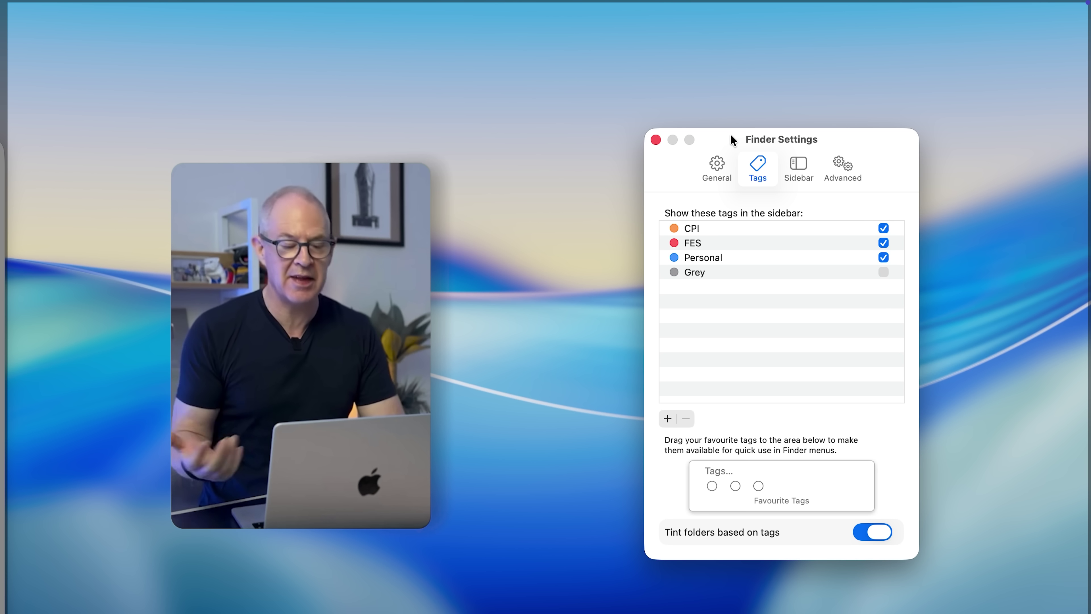
{"action": "left_click_drag", "start_coordinate": [730, 134], "coordinate": [443, 134]}
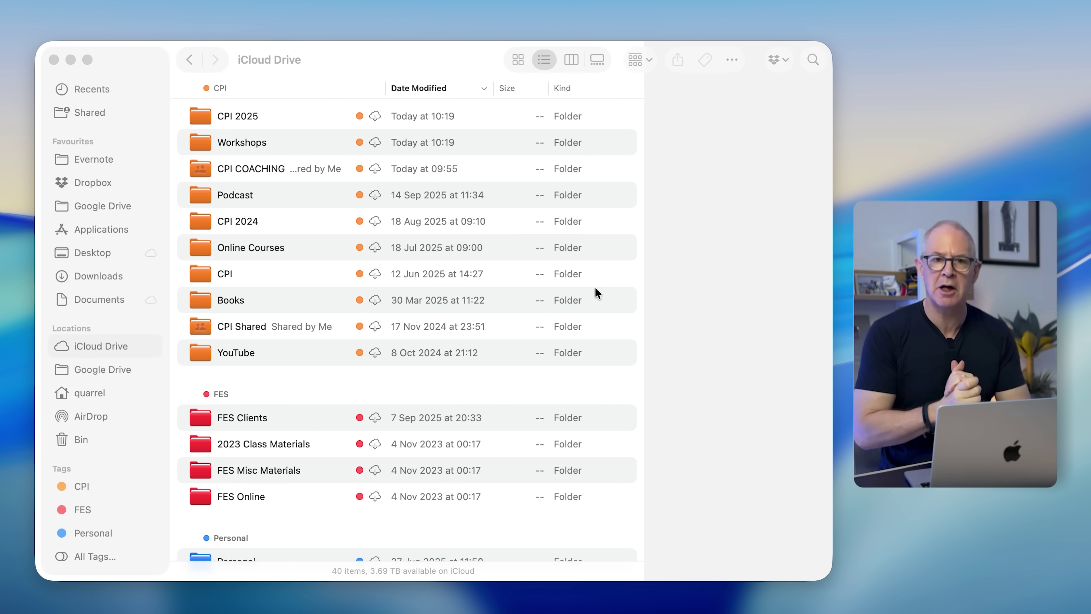
Step: Group the iCloud Drive folders by Name and look through the resulting list
{"action": "left_click", "coordinate": [714, 98]}
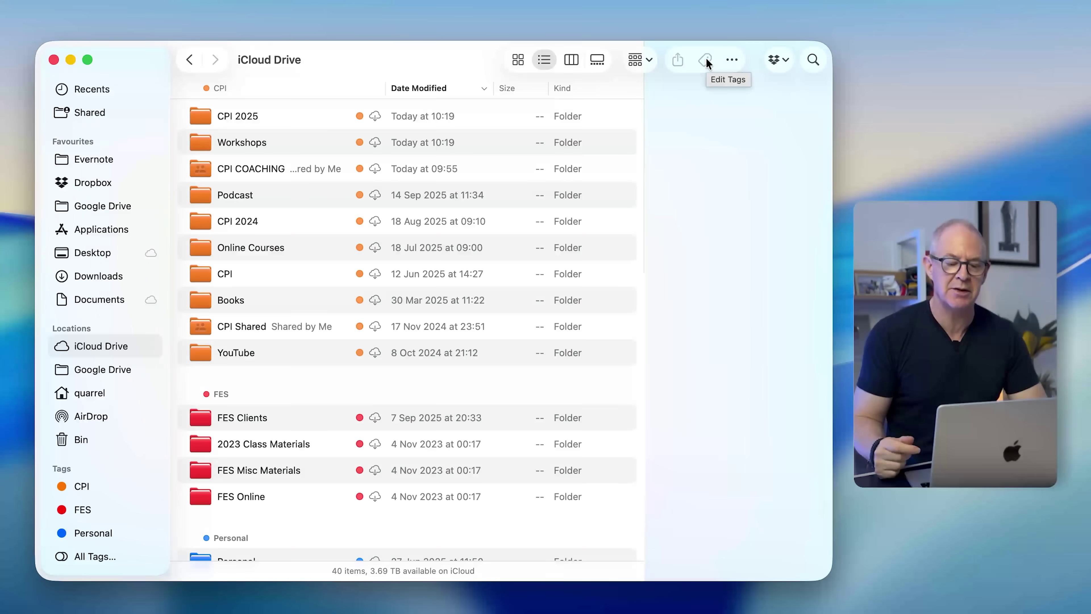
{"action": "left_click", "coordinate": [732, 61]}
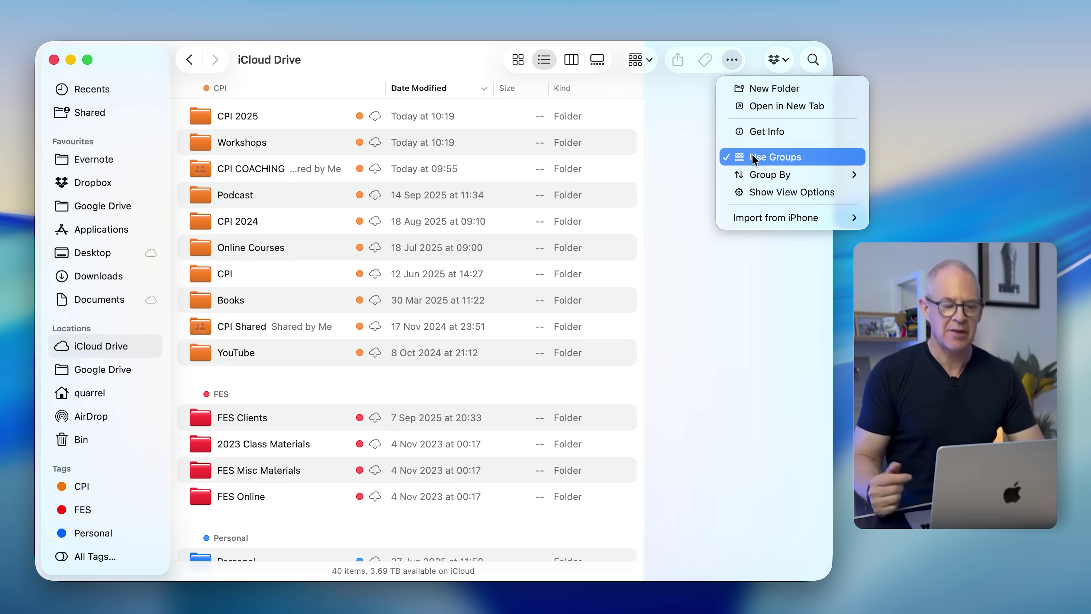
{"action": "mouse_move", "coordinate": [766, 180]}
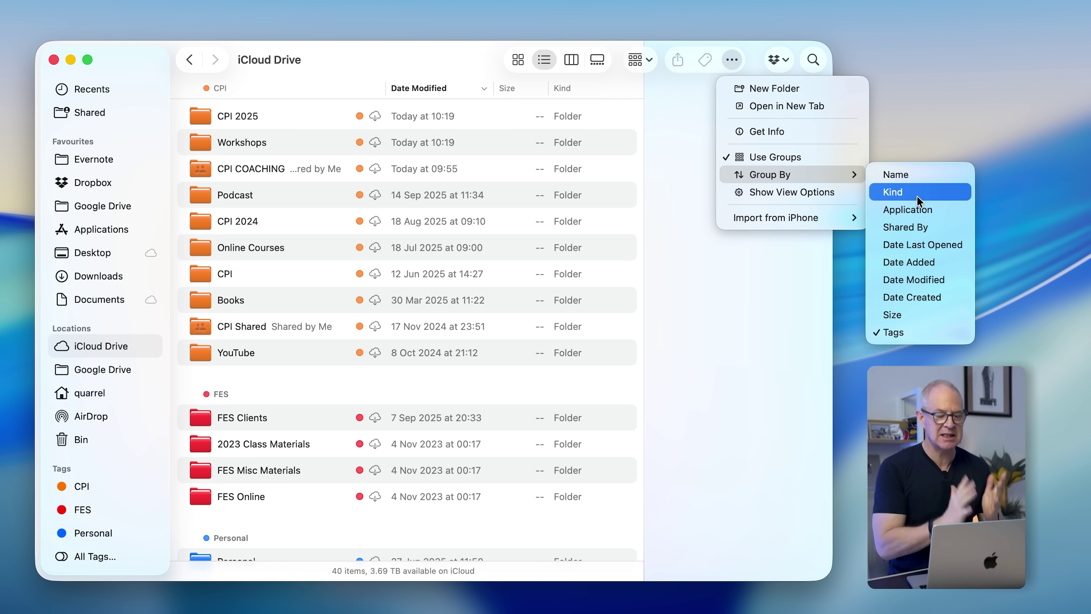
{"action": "left_click", "coordinate": [915, 177]}
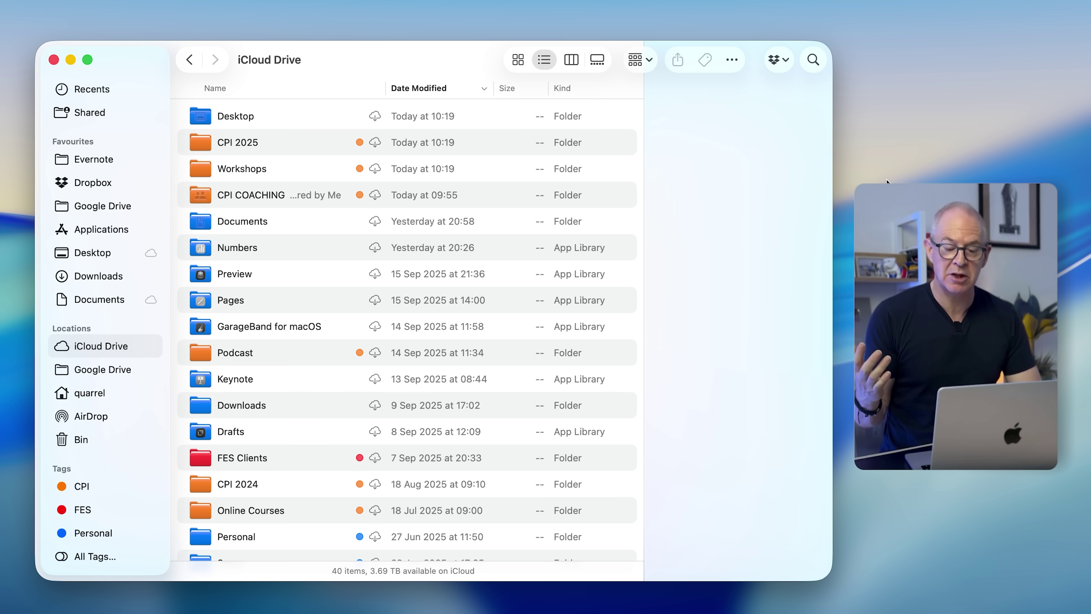
{"action": "scroll", "coordinate": [443, 288], "scroll_direction": "down", "scroll_amount": 10}
{"action": "scroll", "coordinate": [442, 288], "scroll_direction": "up", "scroll_amount": 10}
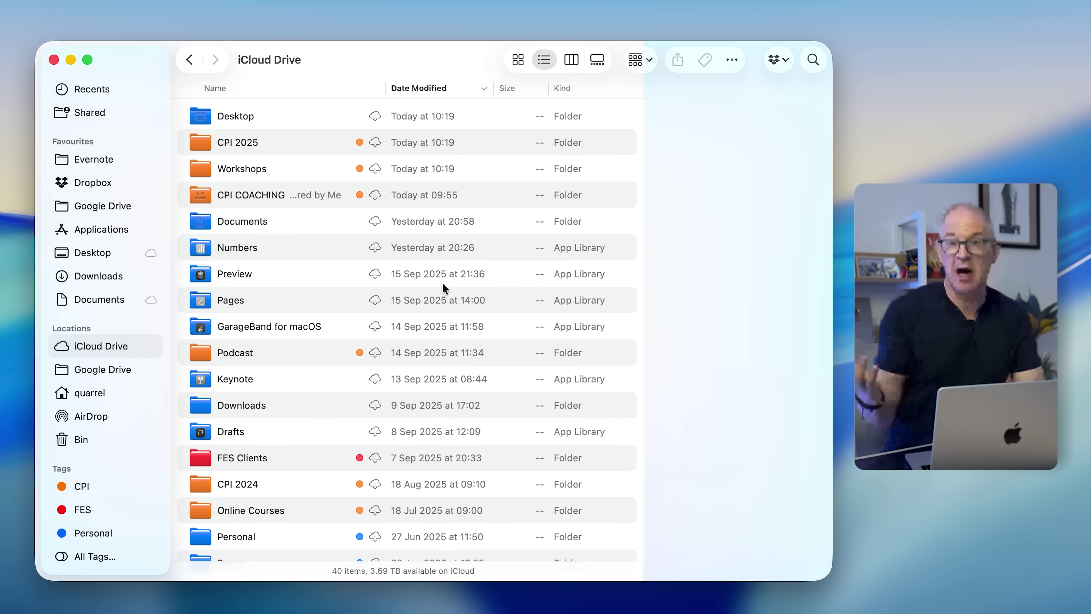
Step: Group the iCloud Drive folders by Tags and dismiss the reopened folder options
{"action": "left_click", "coordinate": [731, 59]}
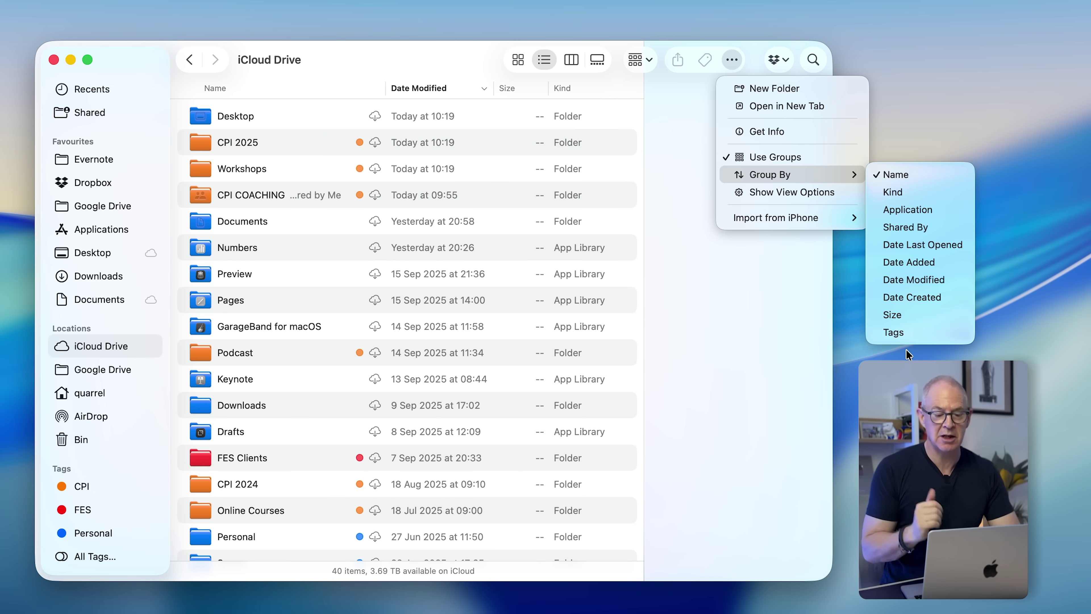
{"action": "left_click", "coordinate": [893, 333]}
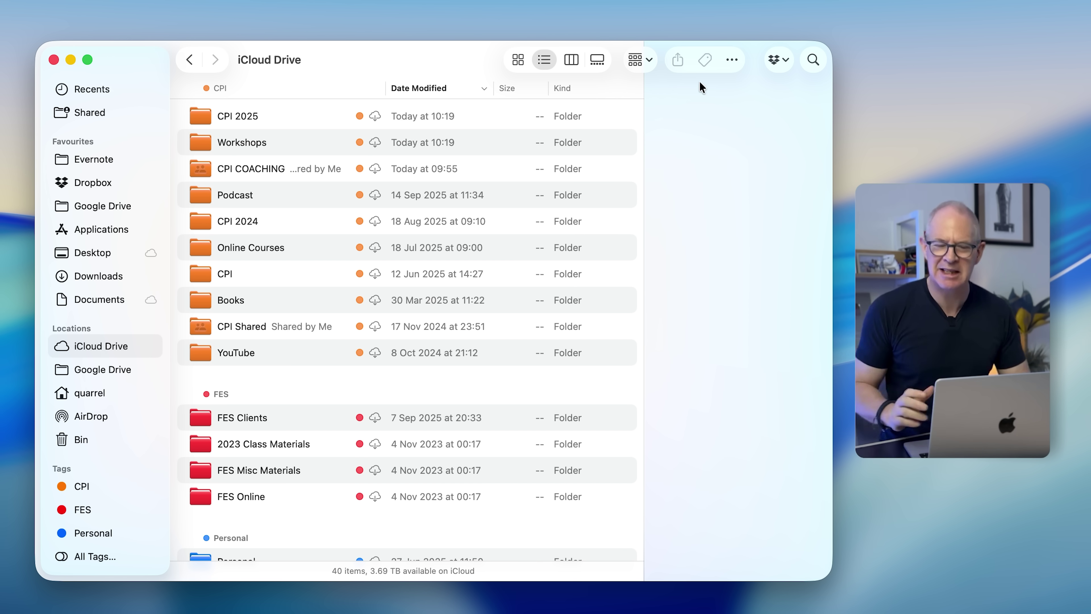
{"action": "left_click", "coordinate": [730, 61]}
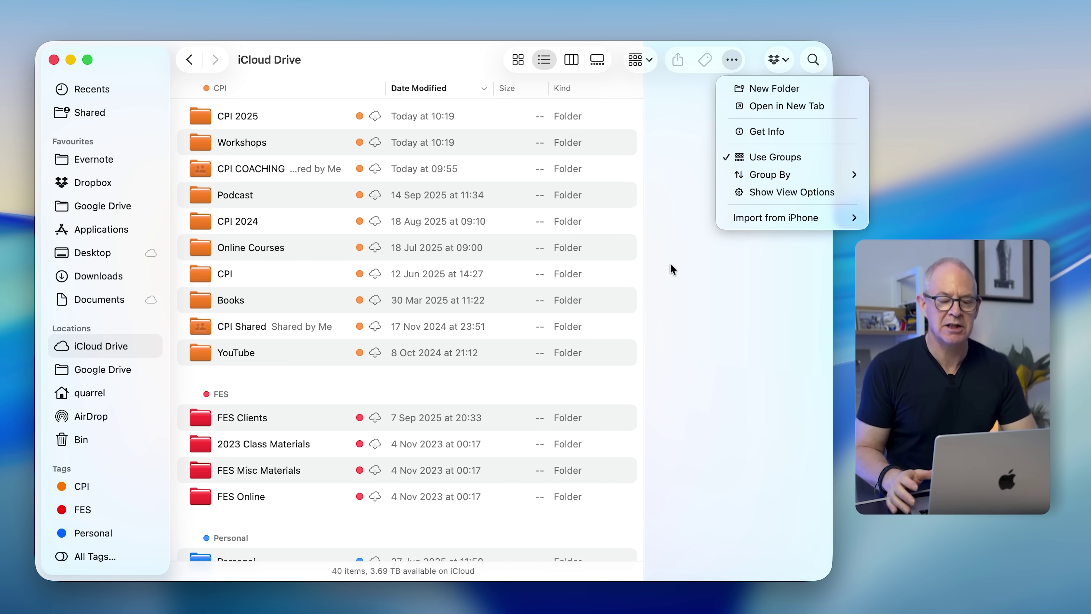
{"action": "left_click", "coordinate": [679, 273]}
Step: Reveal the desktop, view the Tags options in the Finder settings and close the settings window
{"action": "left_click", "coordinate": [1075, 544]}
{"action": "left_click", "coordinate": [1076, 545]}
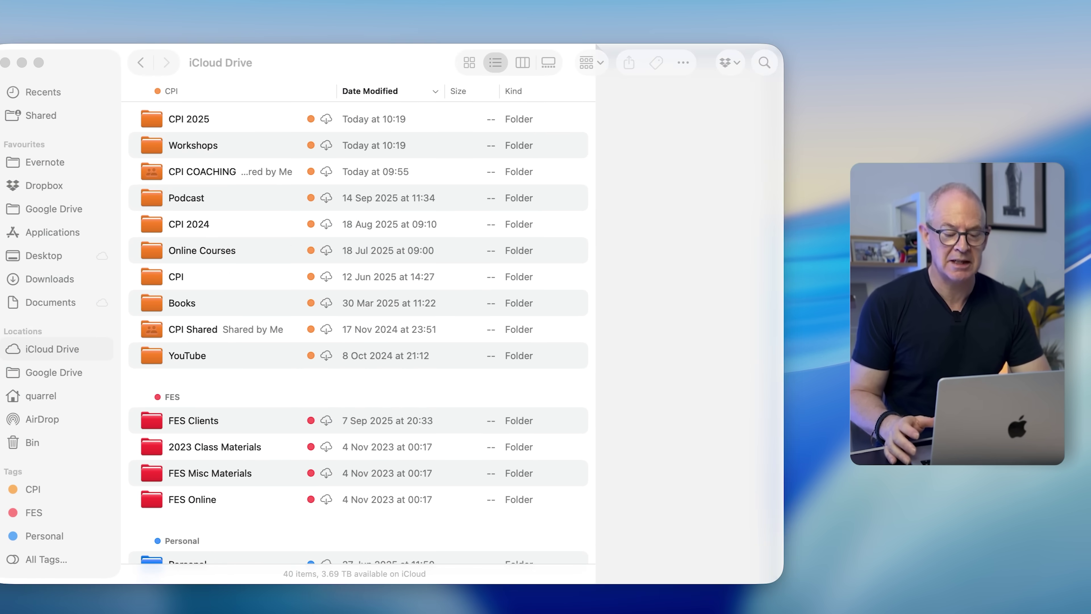
{"action": "left_click", "coordinate": [1076, 544]}
{"action": "left_click", "coordinate": [1076, 545]}
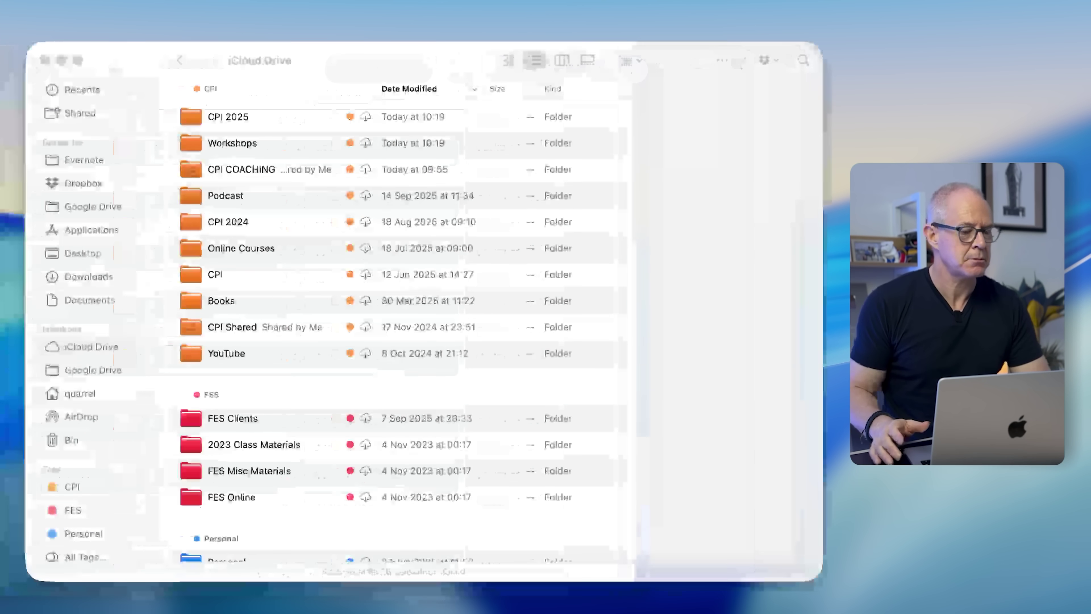
{"action": "key", "text": "F11"}
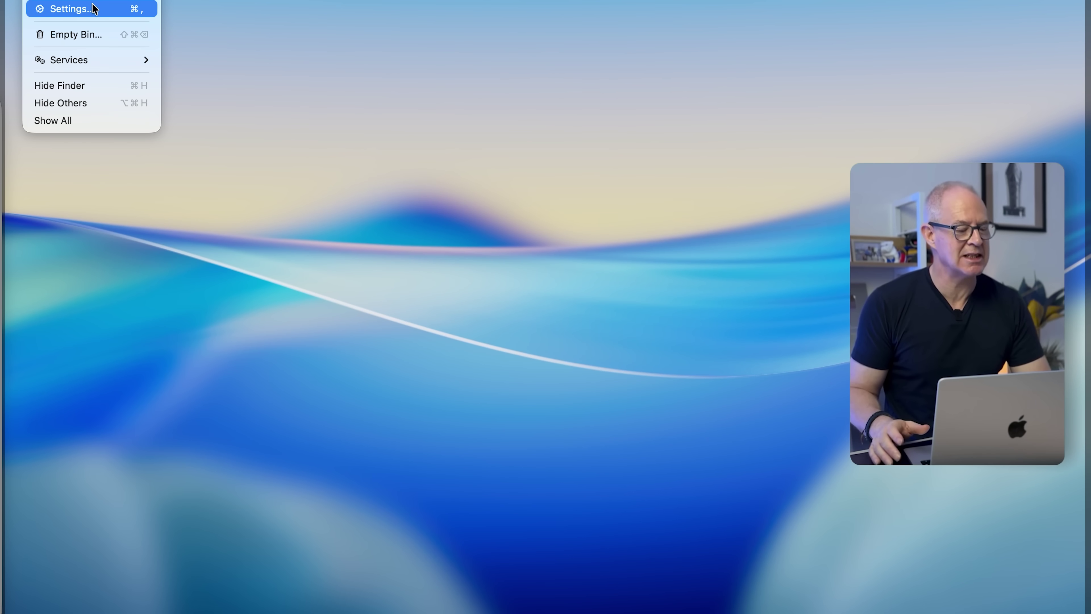
{"action": "left_click", "coordinate": [94, 8]}
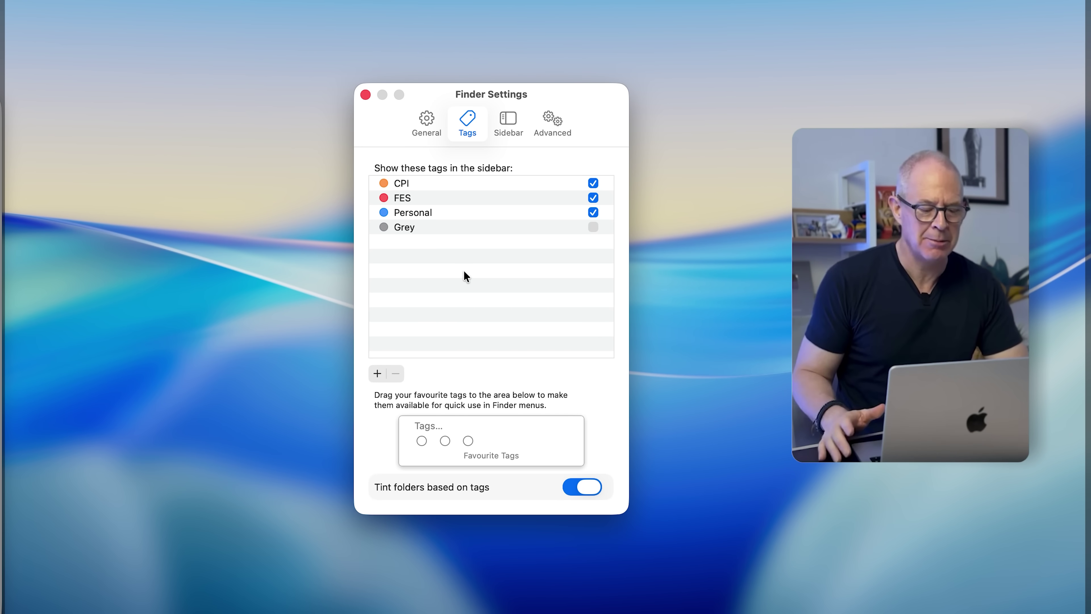
{"action": "left_click", "coordinate": [366, 95]}
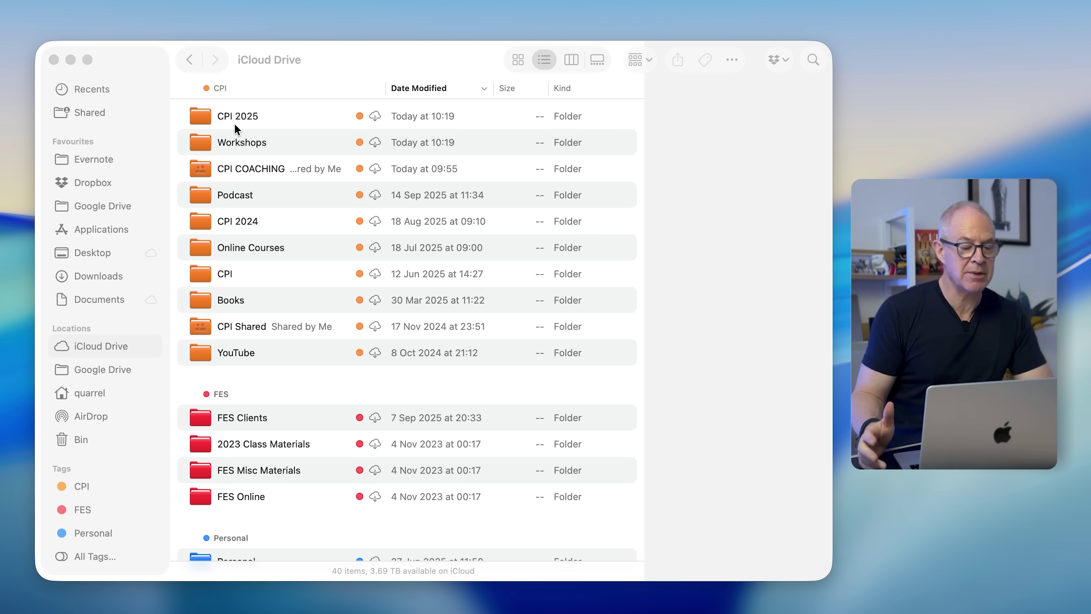
Step: Open the CPI 2025 folder and view its contents with the IMAGES subfolder collapsed and expanded
{"action": "left_click", "coordinate": [203, 122]}
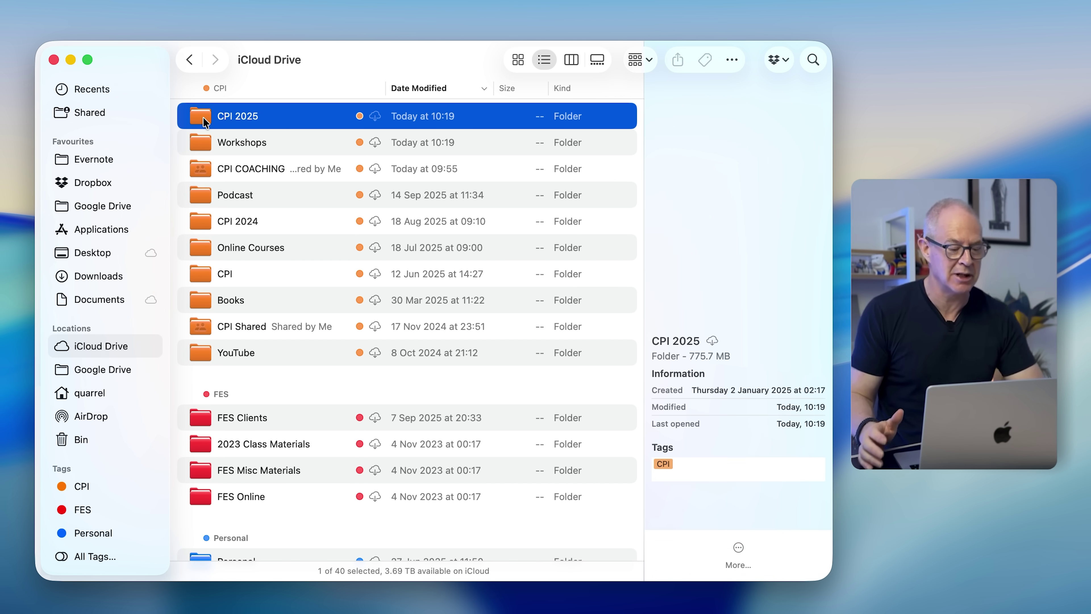
{"action": "double_click", "coordinate": [204, 121]}
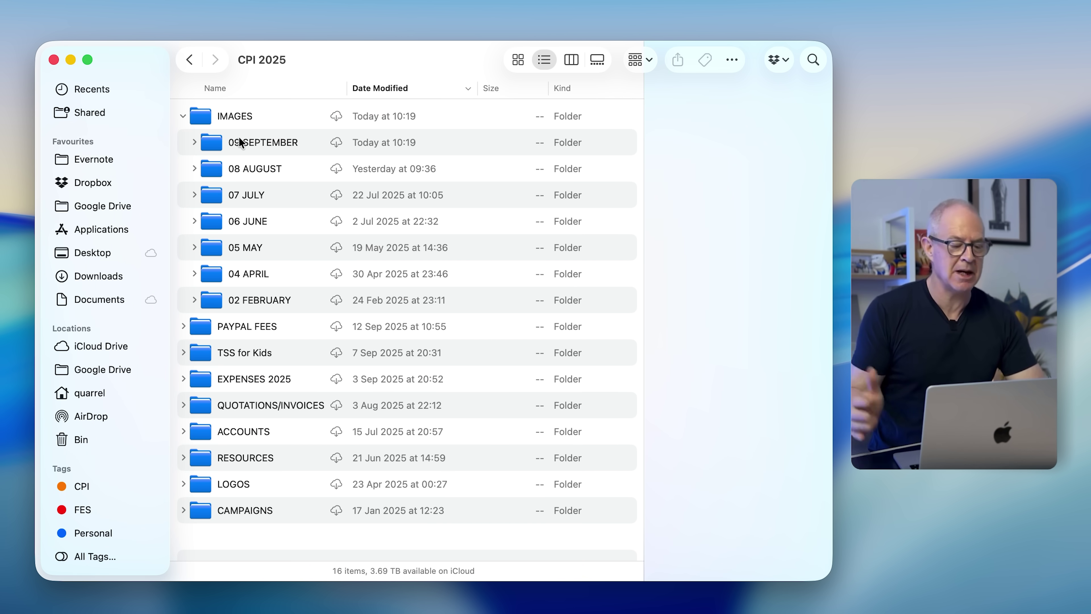
{"action": "left_click", "coordinate": [183, 115]}
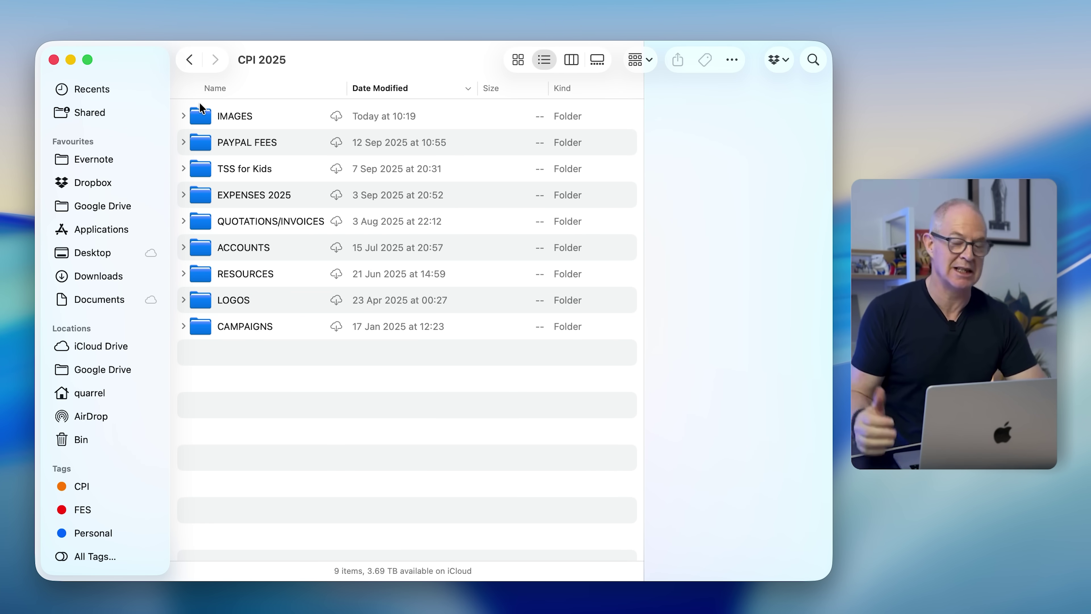
{"action": "left_click", "coordinate": [184, 116]}
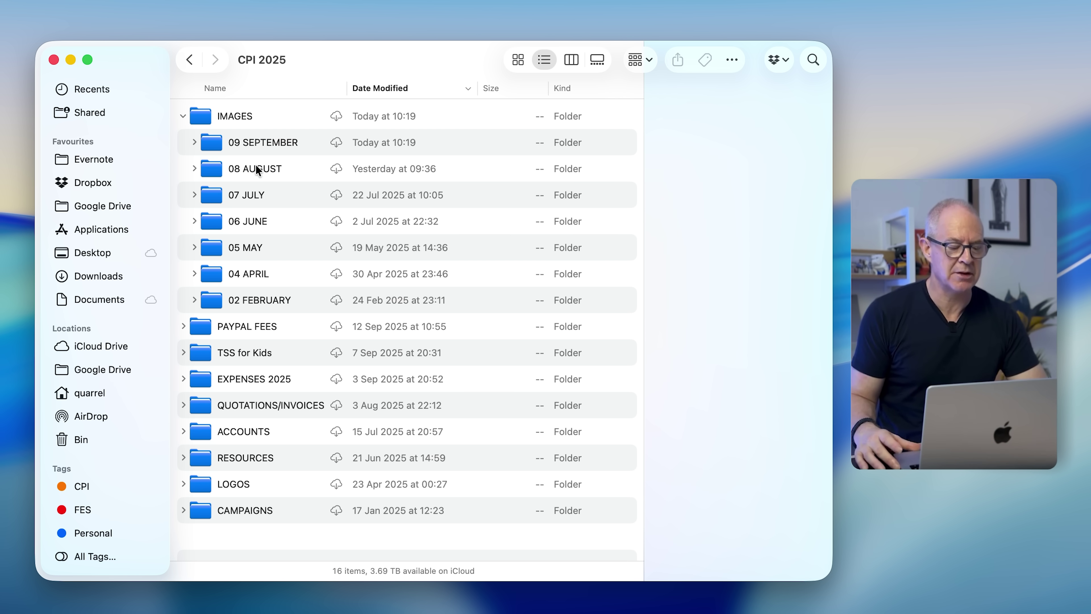
{"action": "left_click", "coordinate": [182, 118]}
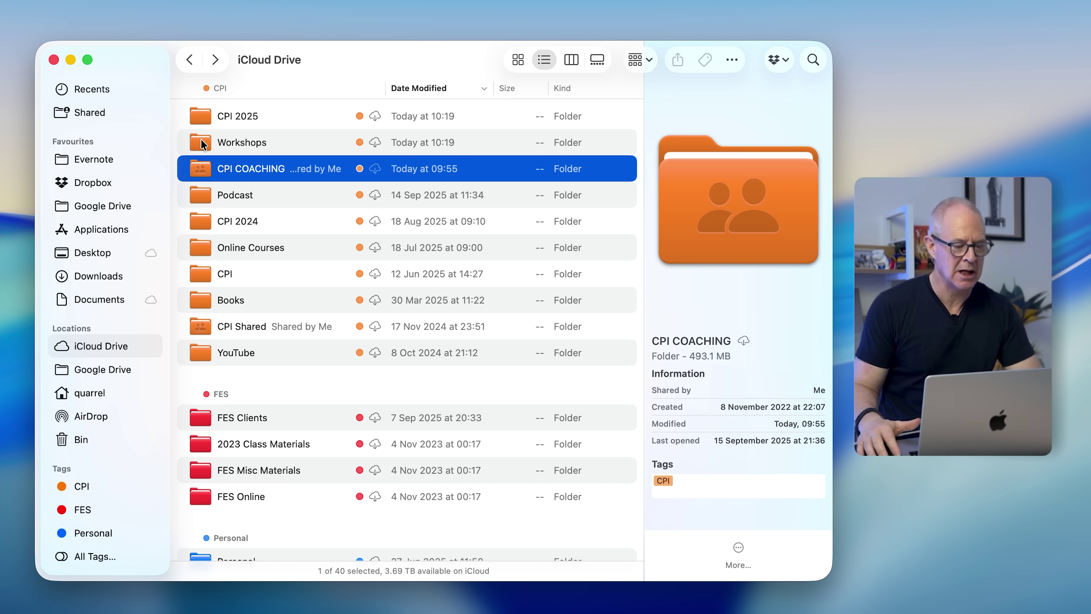
Step: Select the CPI Shared folder in iCloud Drive to view its details
{"action": "left_click", "coordinate": [209, 327]}
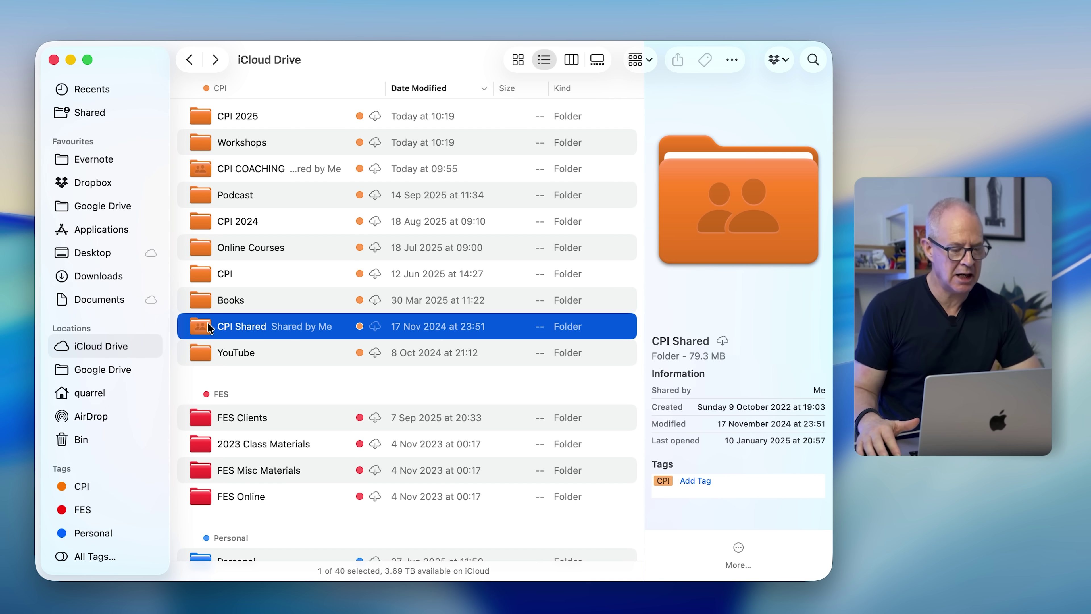